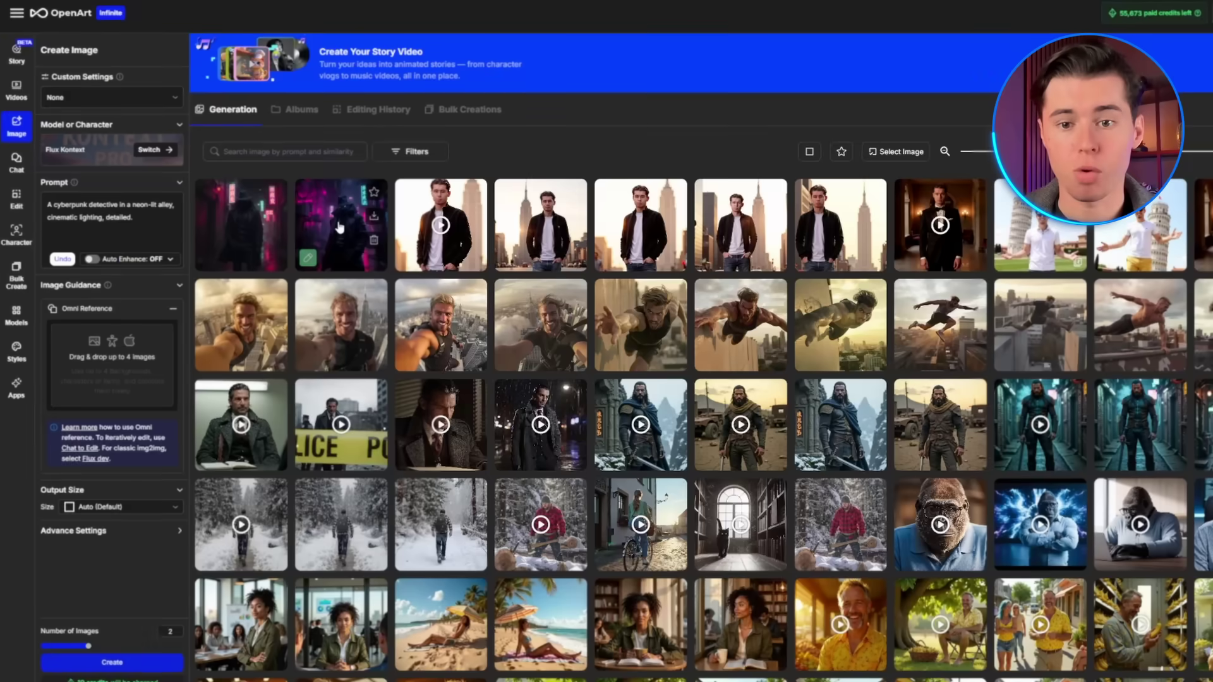
# Open a generated cyberpunk detective image, then look at the dragon video's details
pyautogui.click(234, 231)
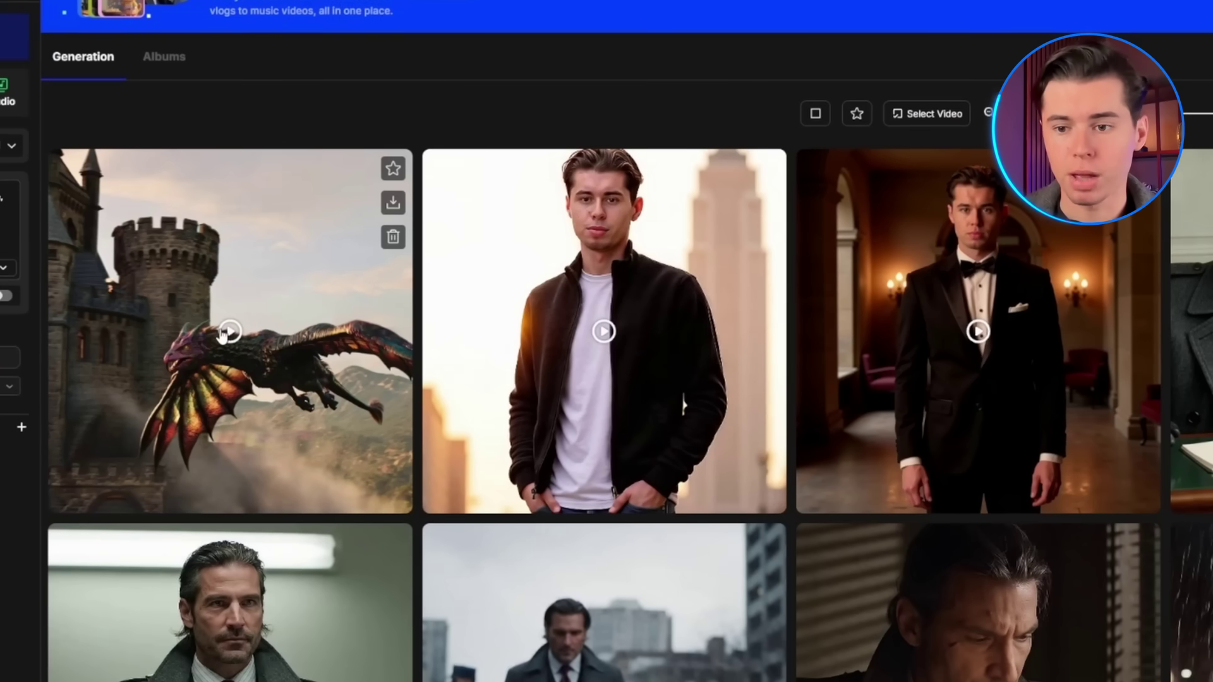
pyautogui.click(223, 335)
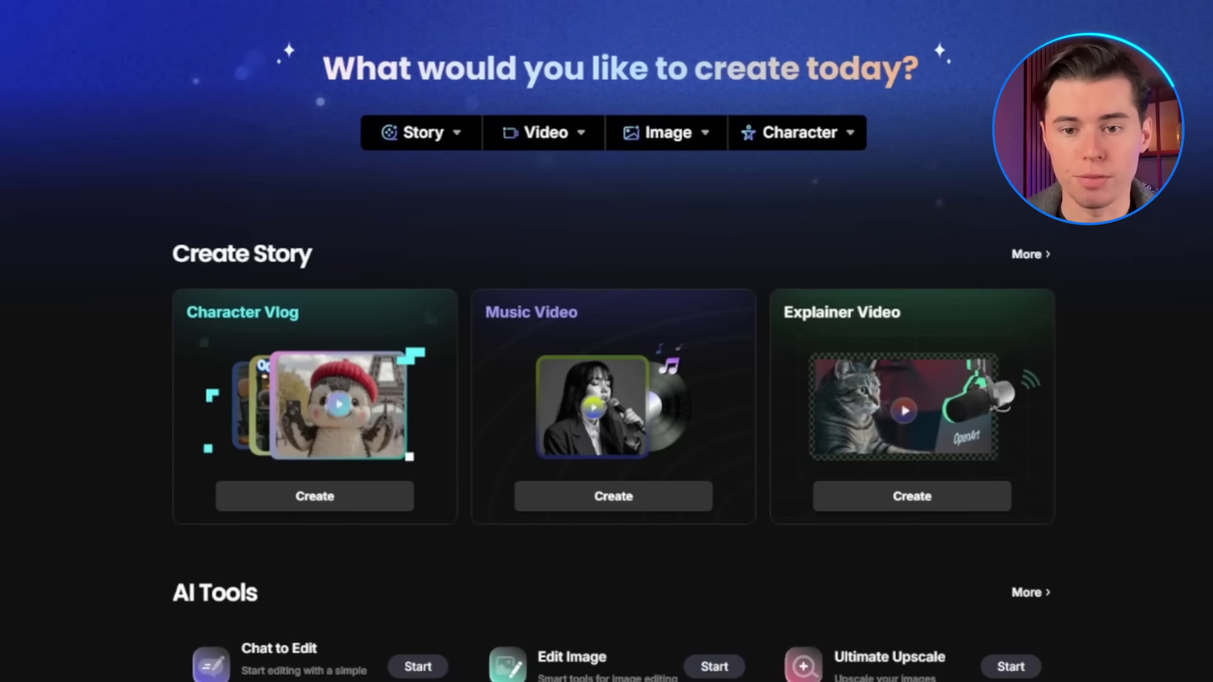
# Look over the Story, Video and Character menus, then start a new image via Image > Create Image
pyautogui.moveTo(677, 124)
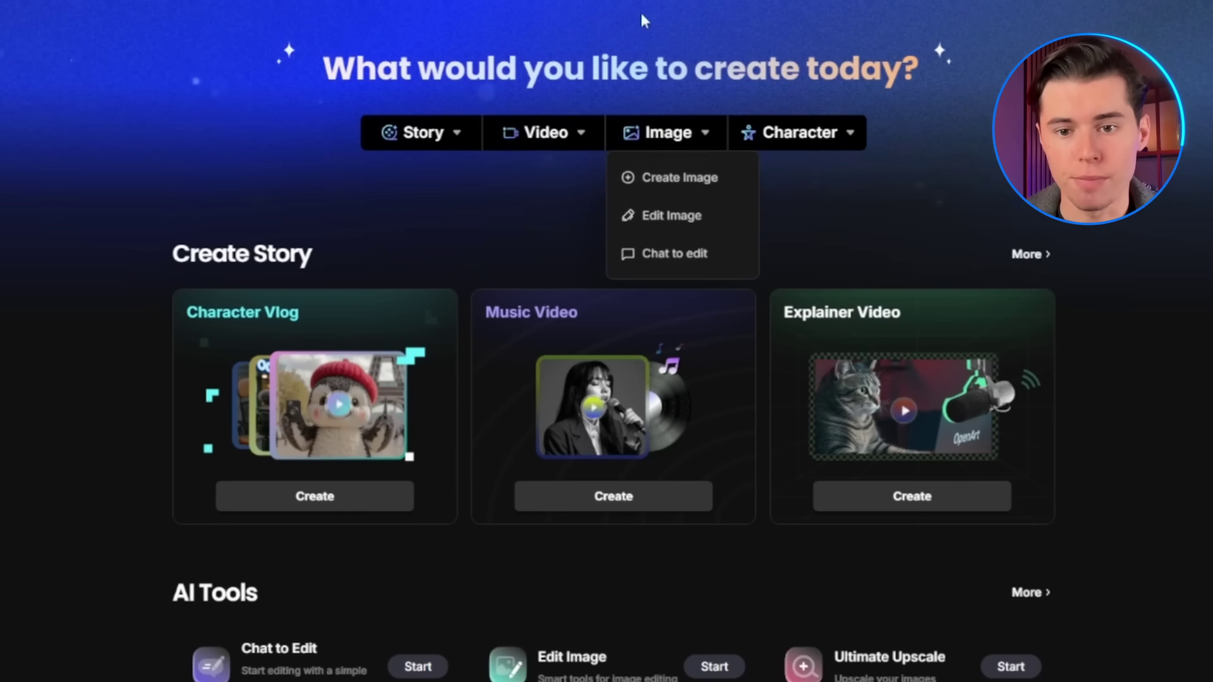
pyautogui.moveTo(404, 144)
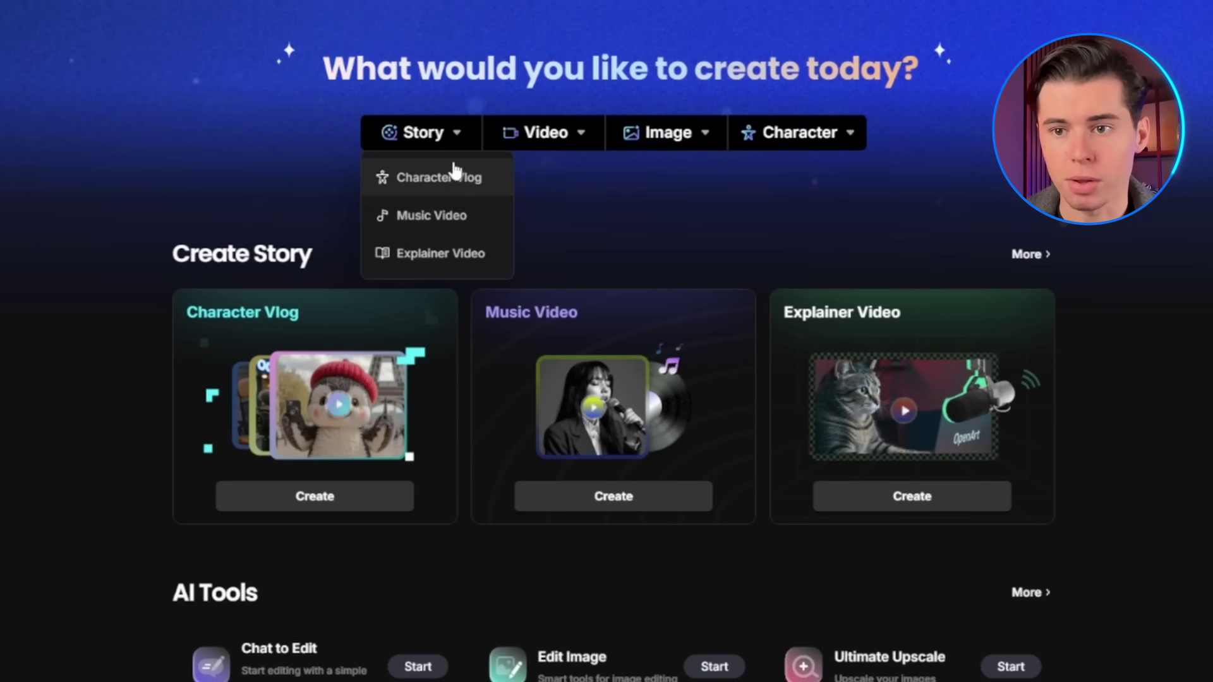
pyautogui.moveTo(554, 150)
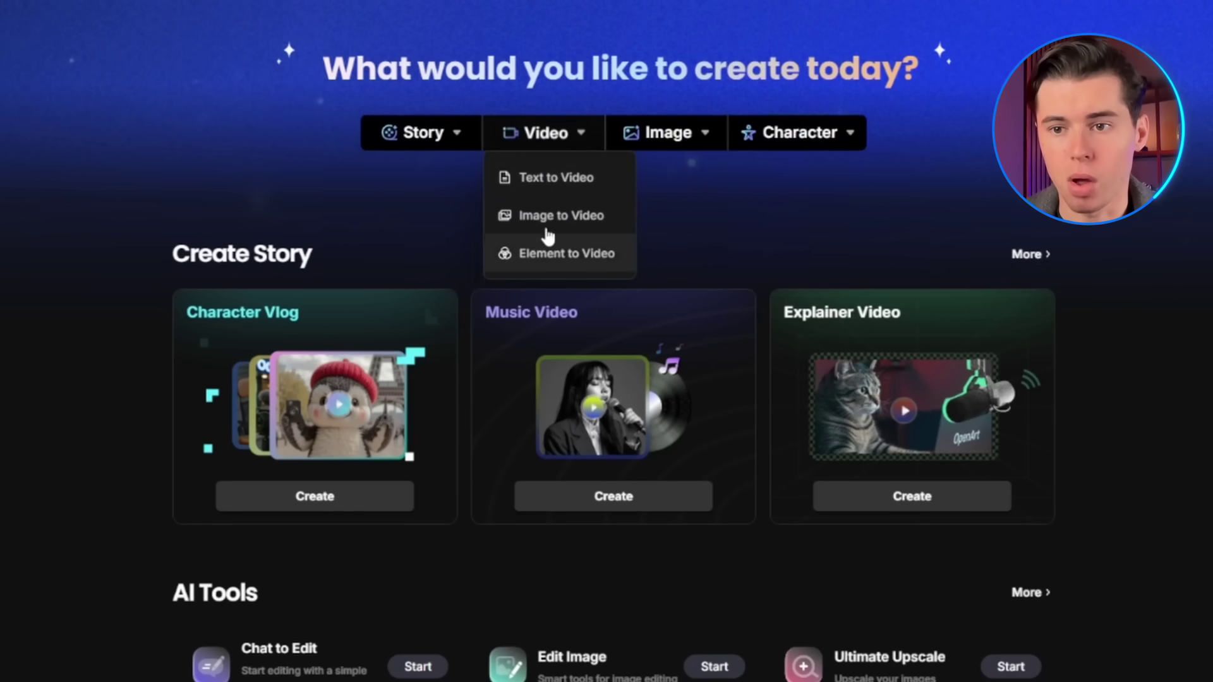
pyautogui.moveTo(810, 131)
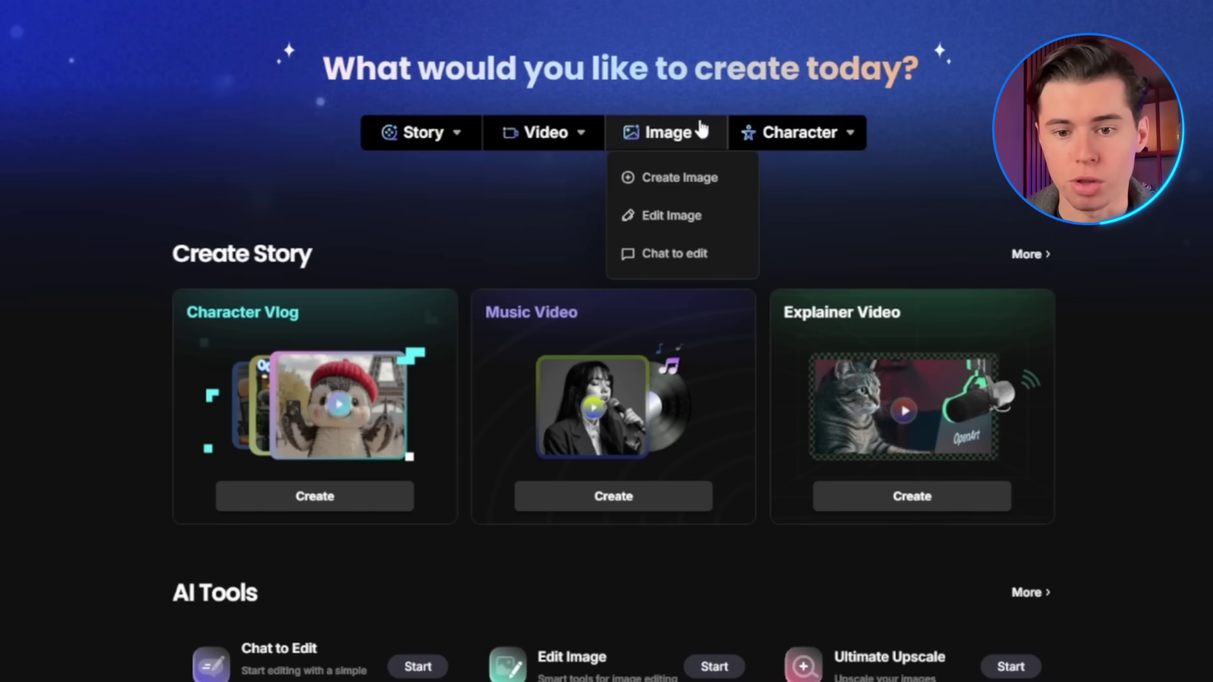
pyautogui.click(686, 179)
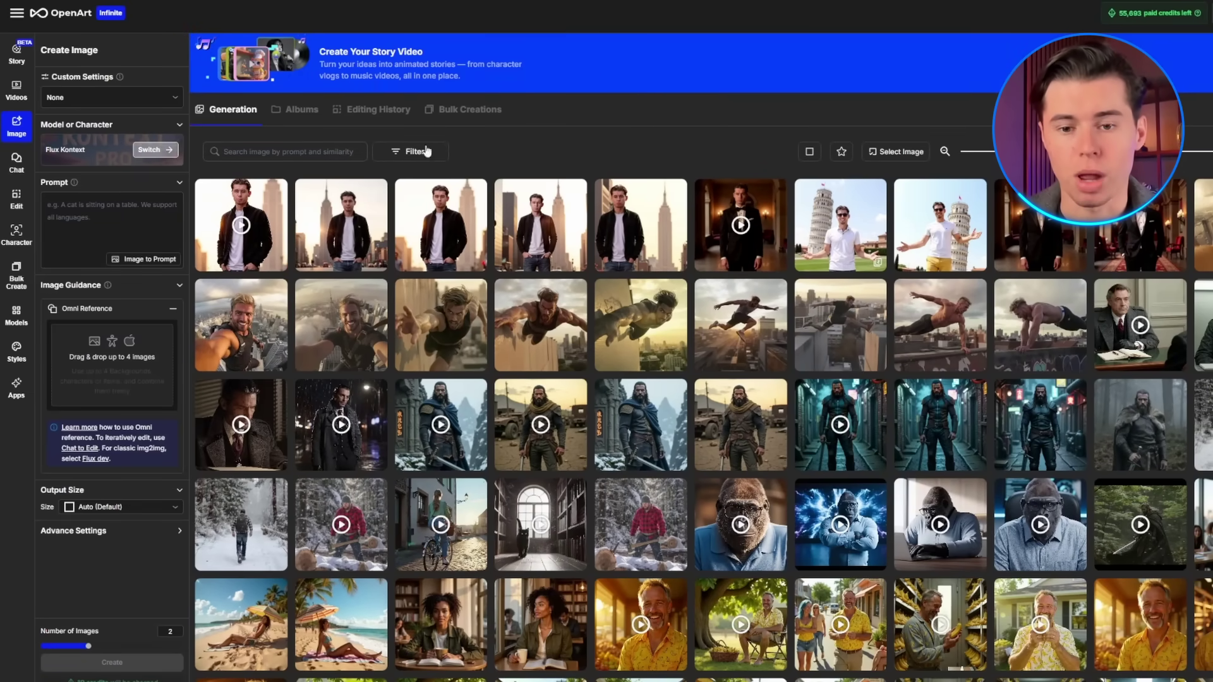
# Browse the Public Models library and choose Flux Kontext as the image model
pyautogui.click(154, 150)
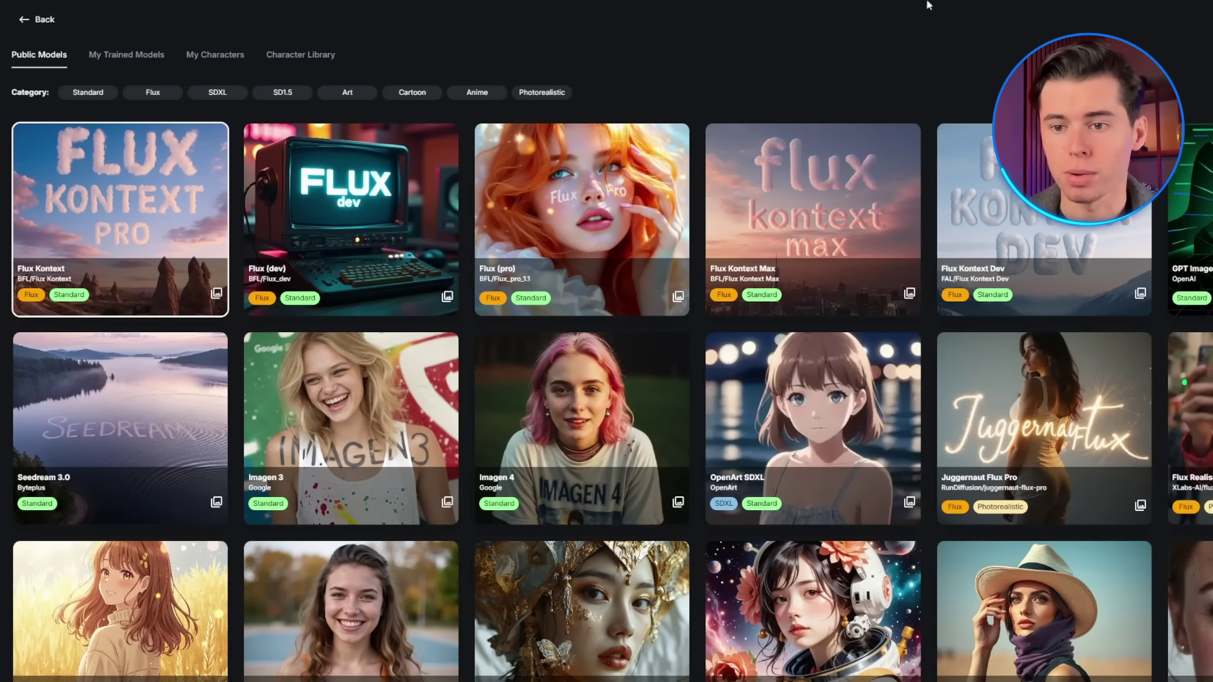
pyautogui.scroll(-9, 1088, 446)
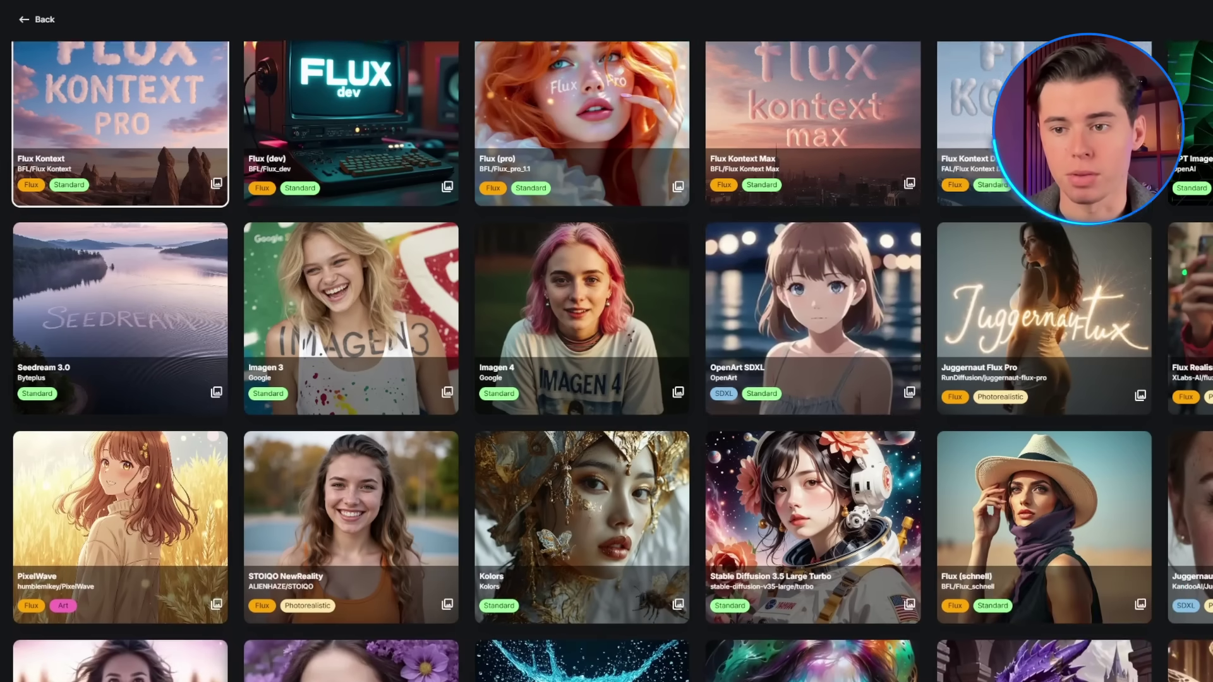
pyautogui.scroll(8, 113, 231)
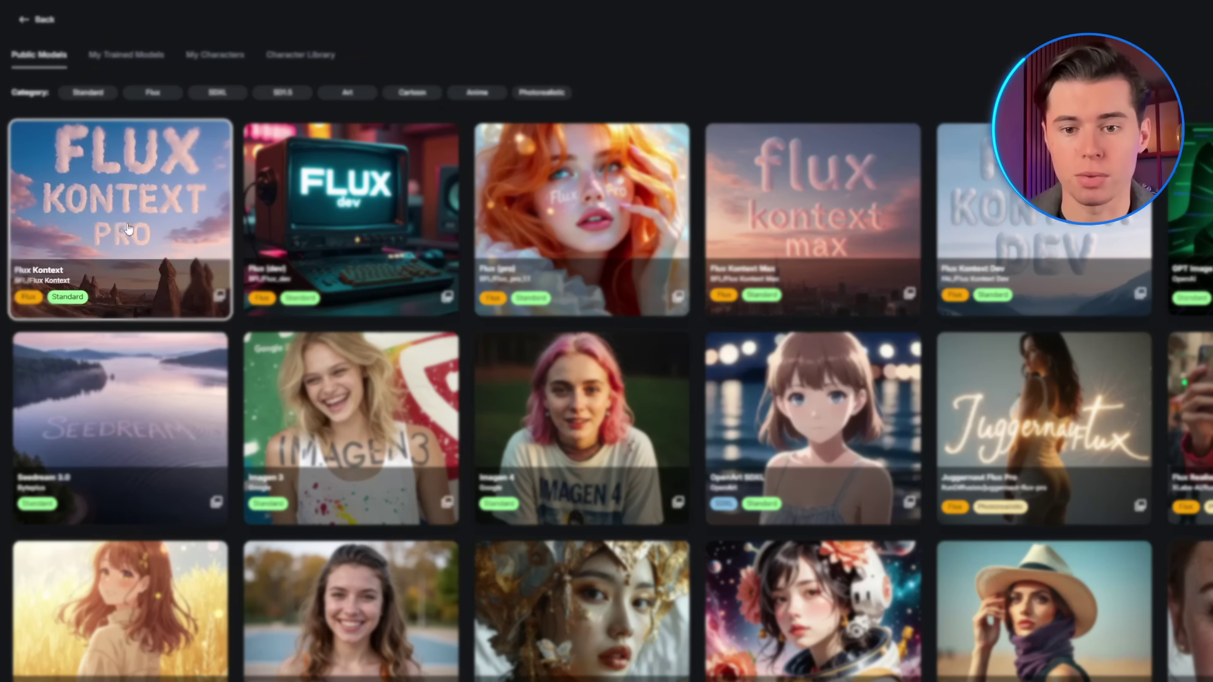
pyautogui.click(116, 229)
# Generate images from 'A cyberpunk detective in a neon-lit alley, cinematic lighting, detailed.'
pyautogui.write('A cyberpunk detective in a neon-lit alley, cinemat')
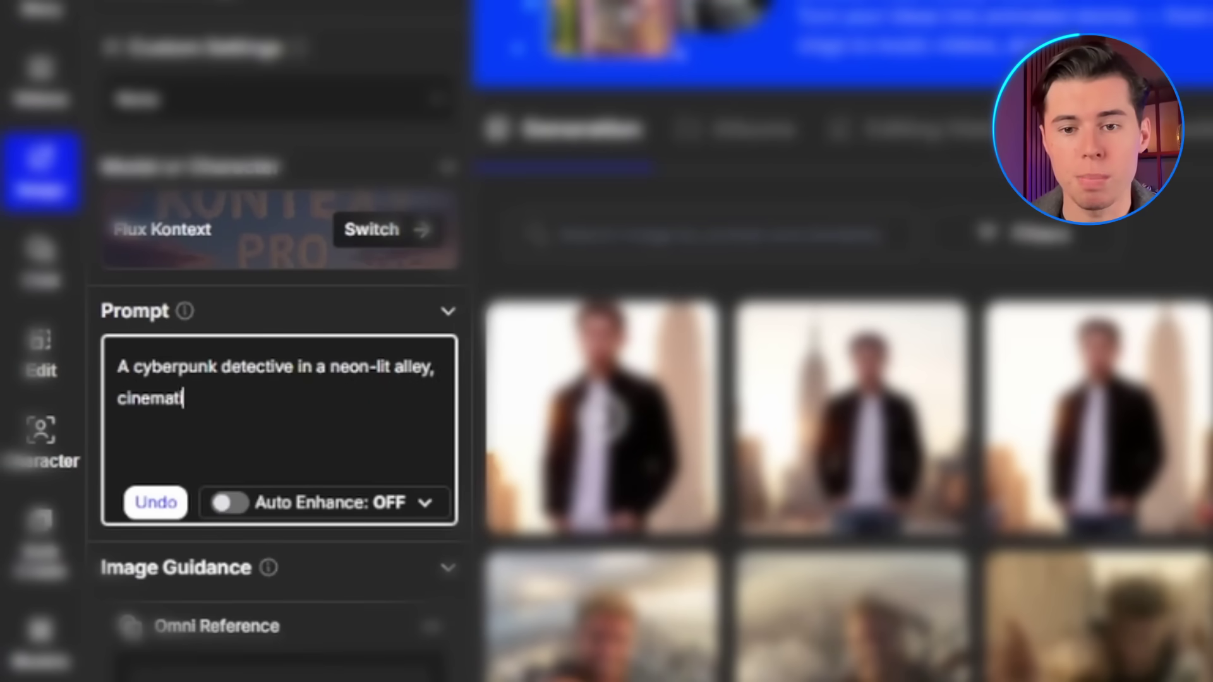
pyautogui.write('ic lighting, detaile')
pyautogui.write('d.')
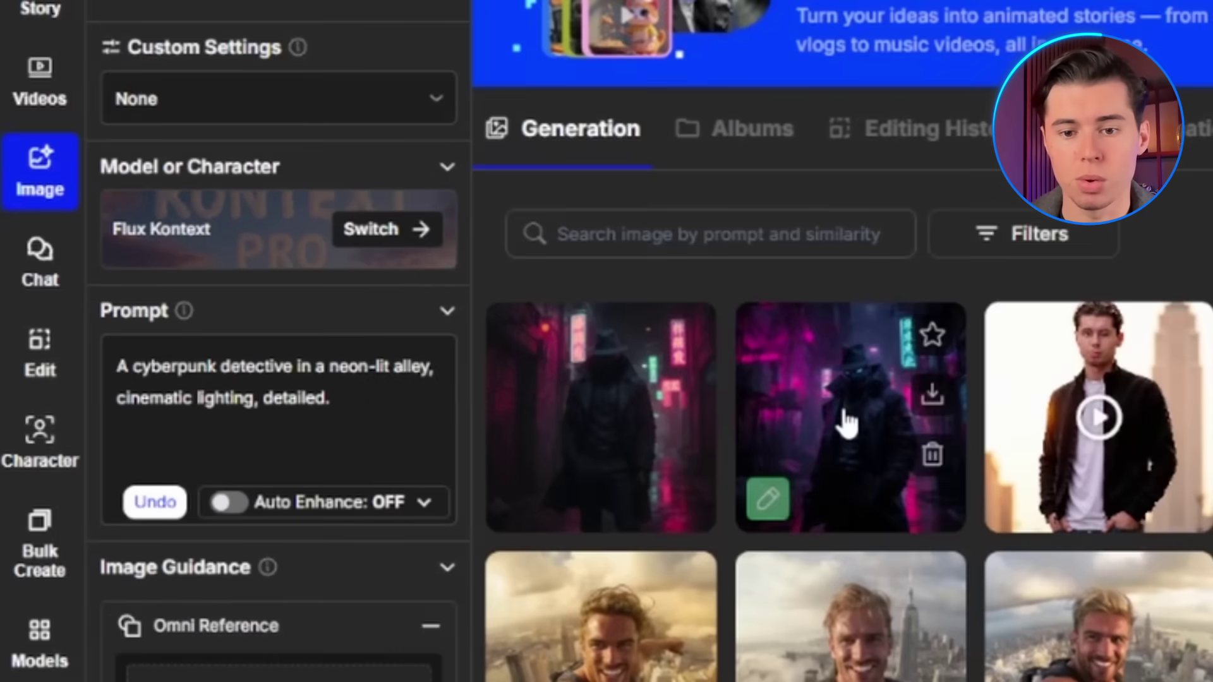
pyautogui.click(840, 419)
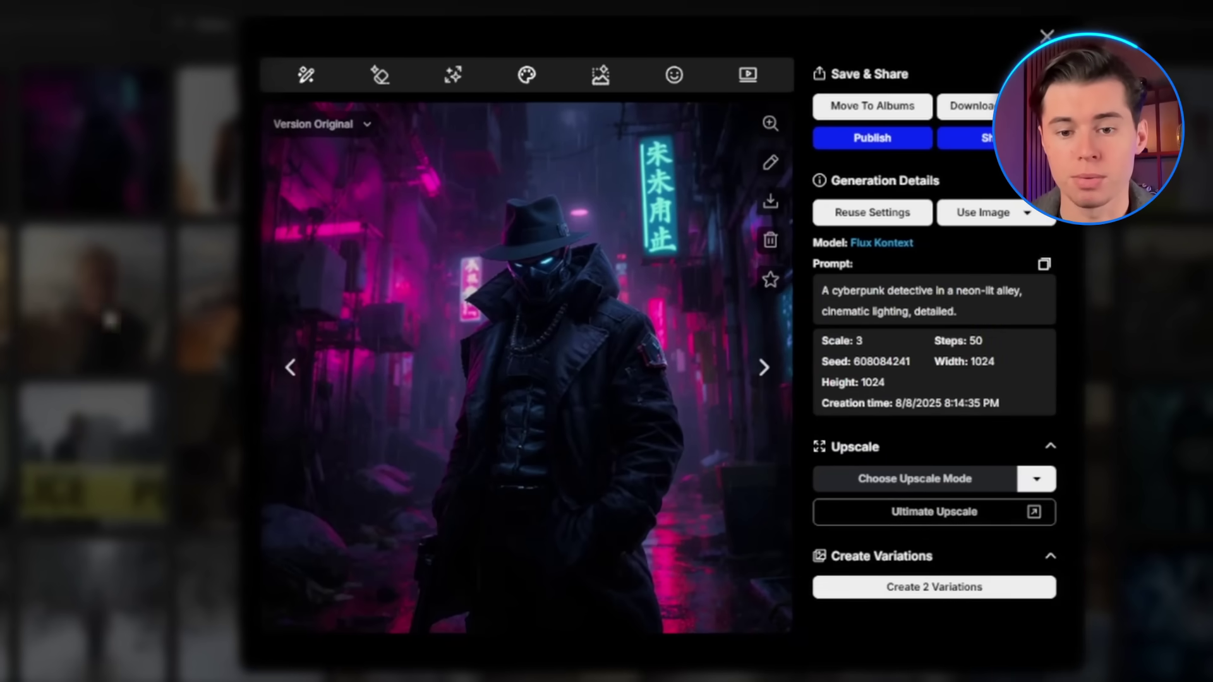
# Step through the different cyberpunk detective results in the viewer
pyautogui.click(287, 365)
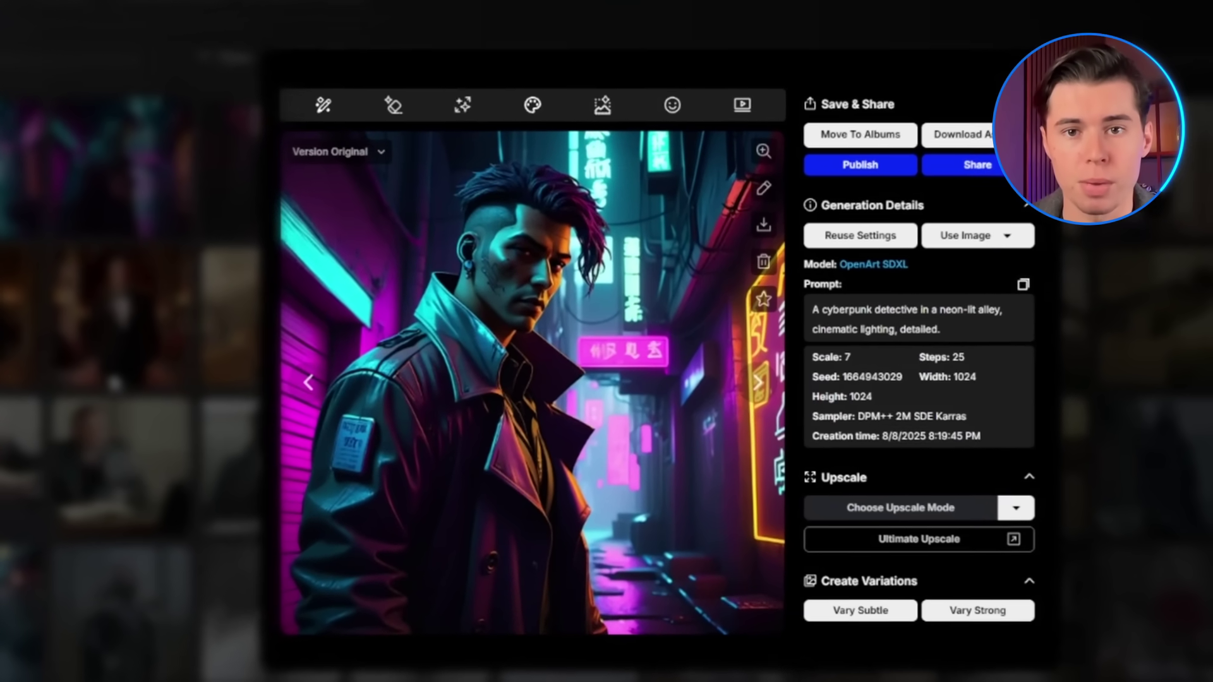
pyautogui.click(307, 386)
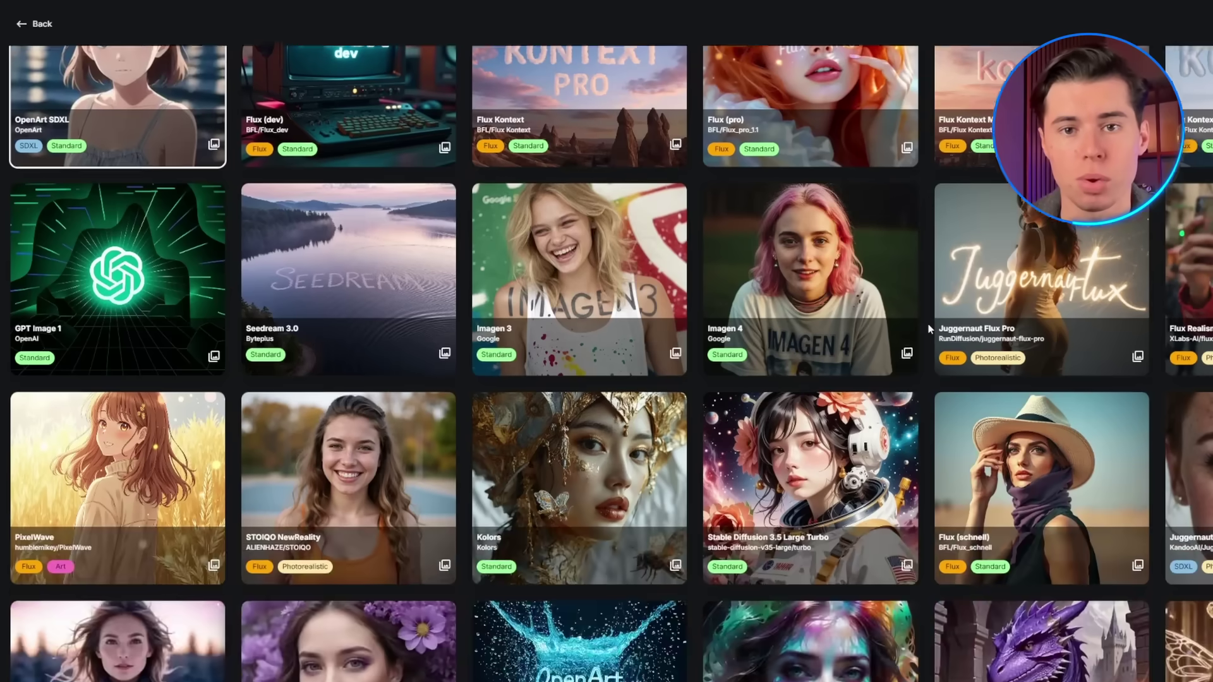
pyautogui.scroll(-3, 1019, 446)
# With OpenArt DnD, replace the prompt with the old wizard in an enchanted forest and view results
pyautogui.click(1055, 486)
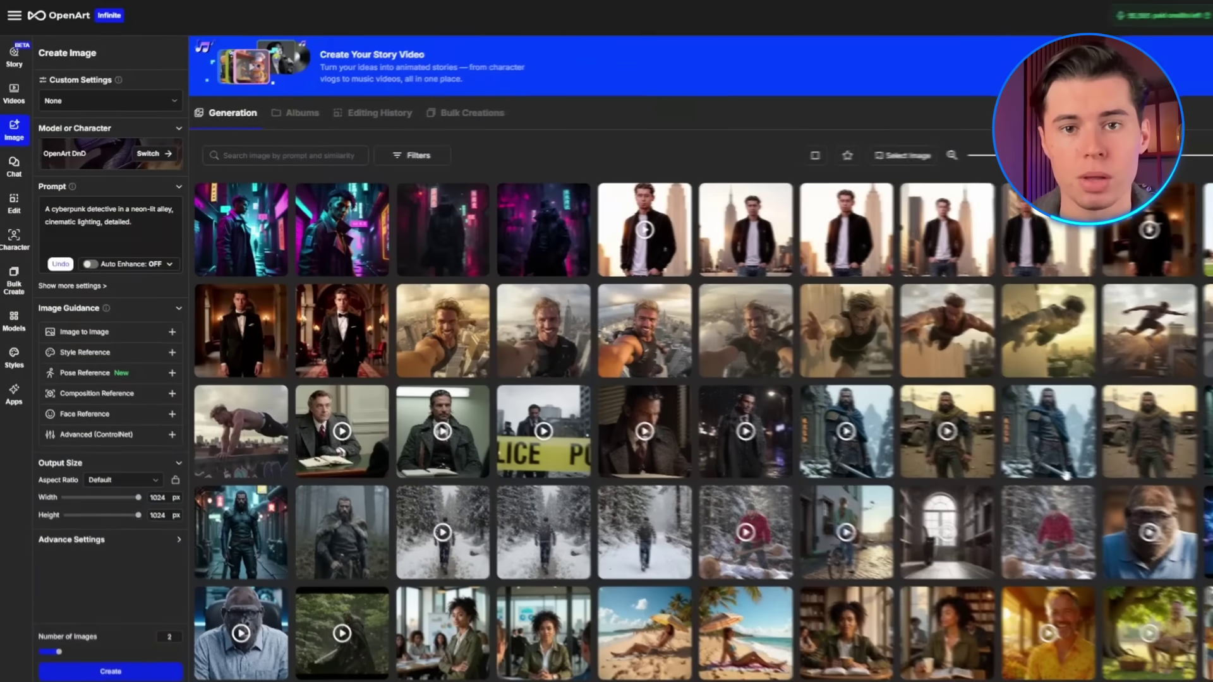
pyautogui.hotkey('ctrl', 'a')
pyautogui.write('old')
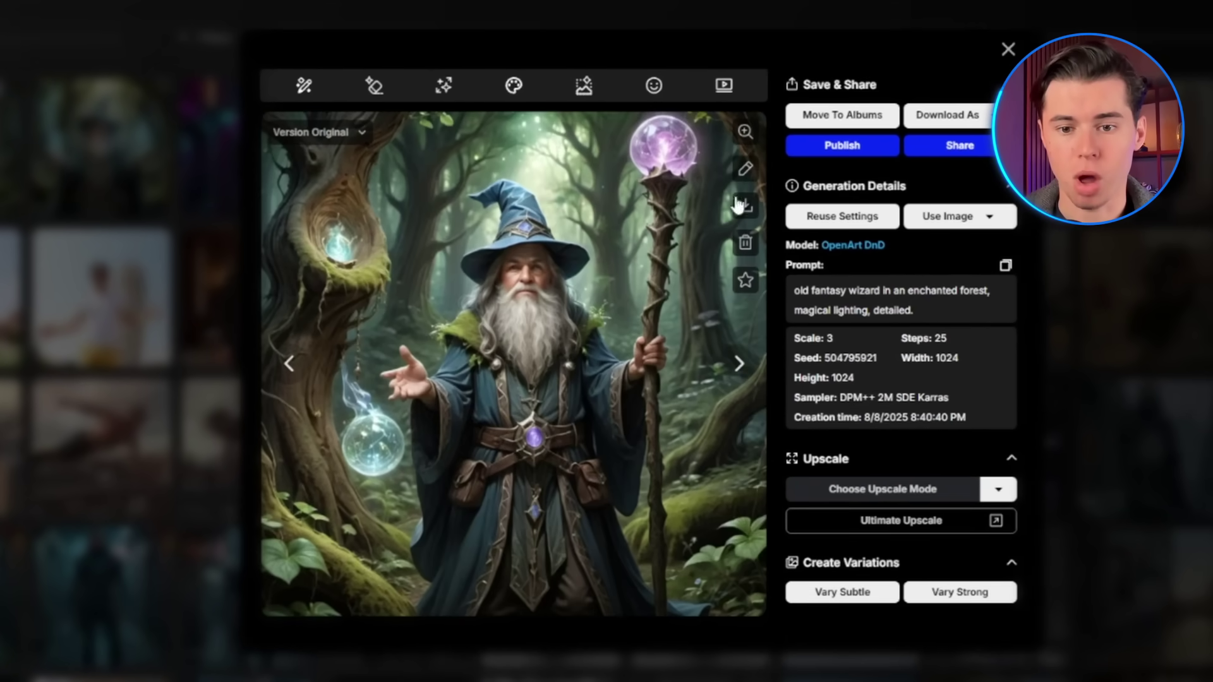
pyautogui.click(738, 365)
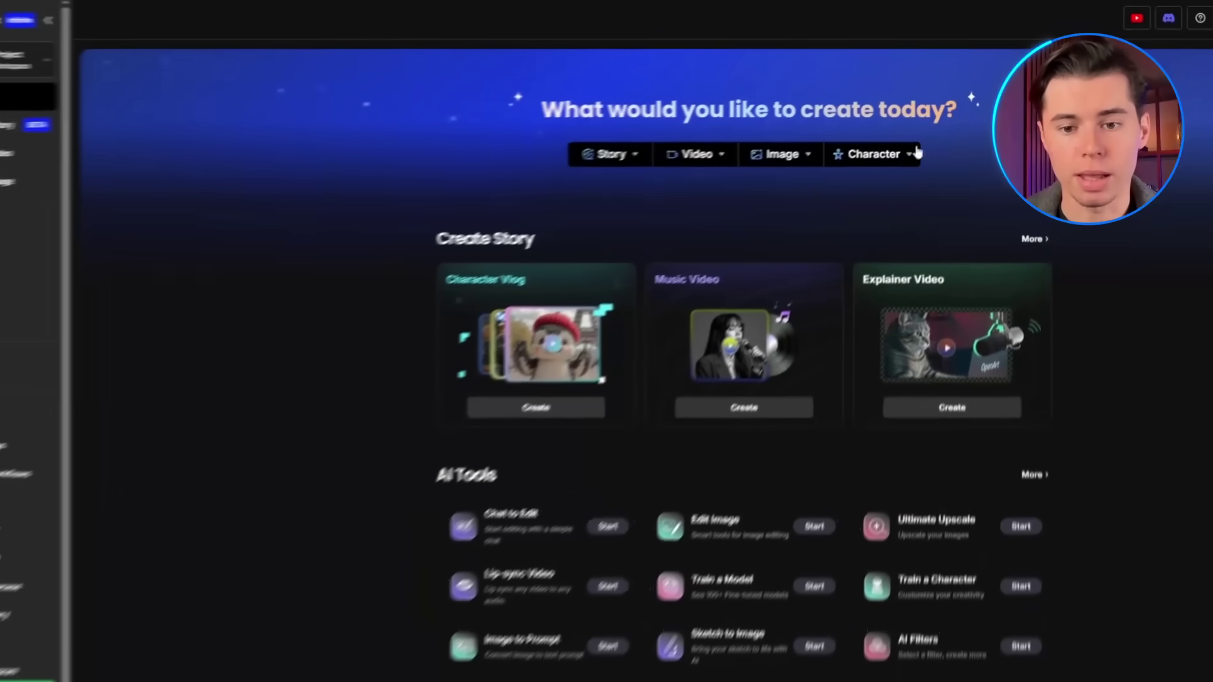
# From the home page, create a character named Theo from one photo and open his visuals page
pyautogui.click(917, 153)
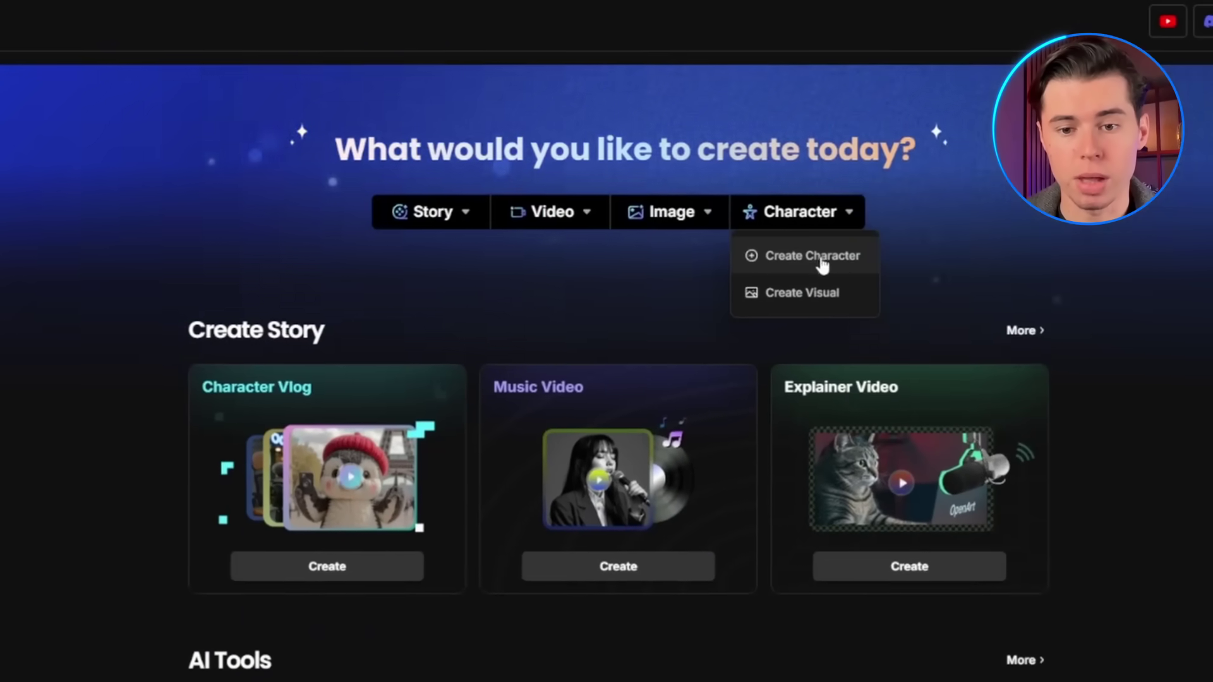
pyautogui.click(876, 193)
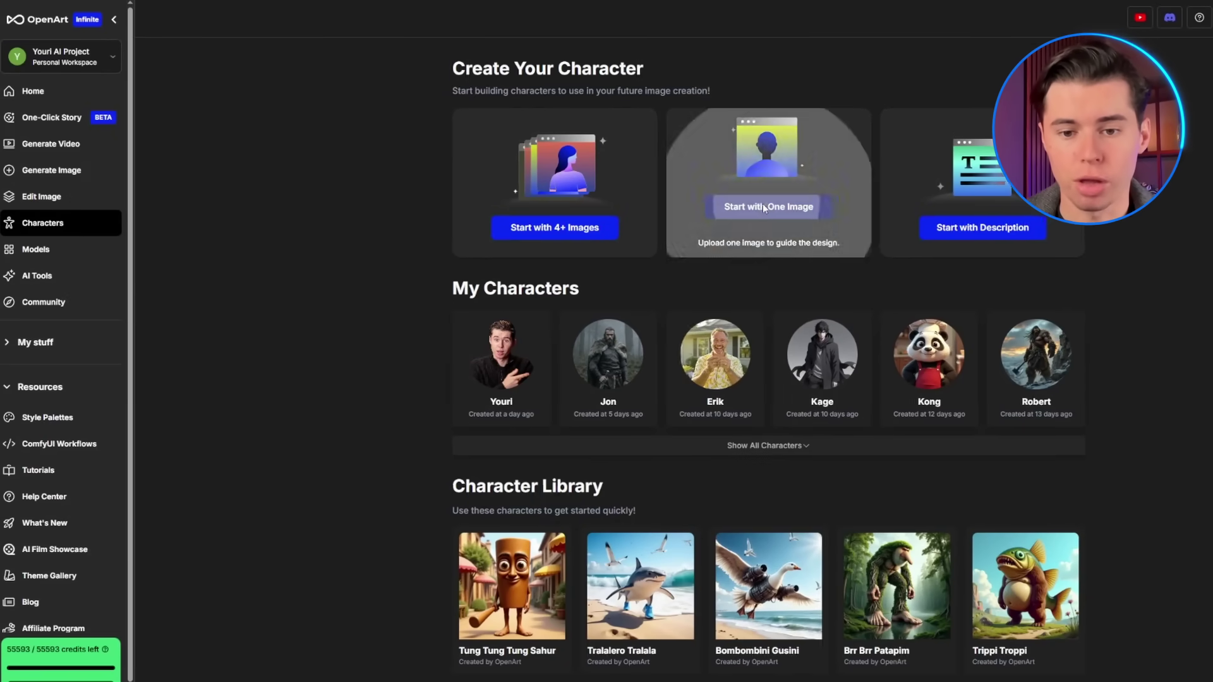
pyautogui.click(764, 204)
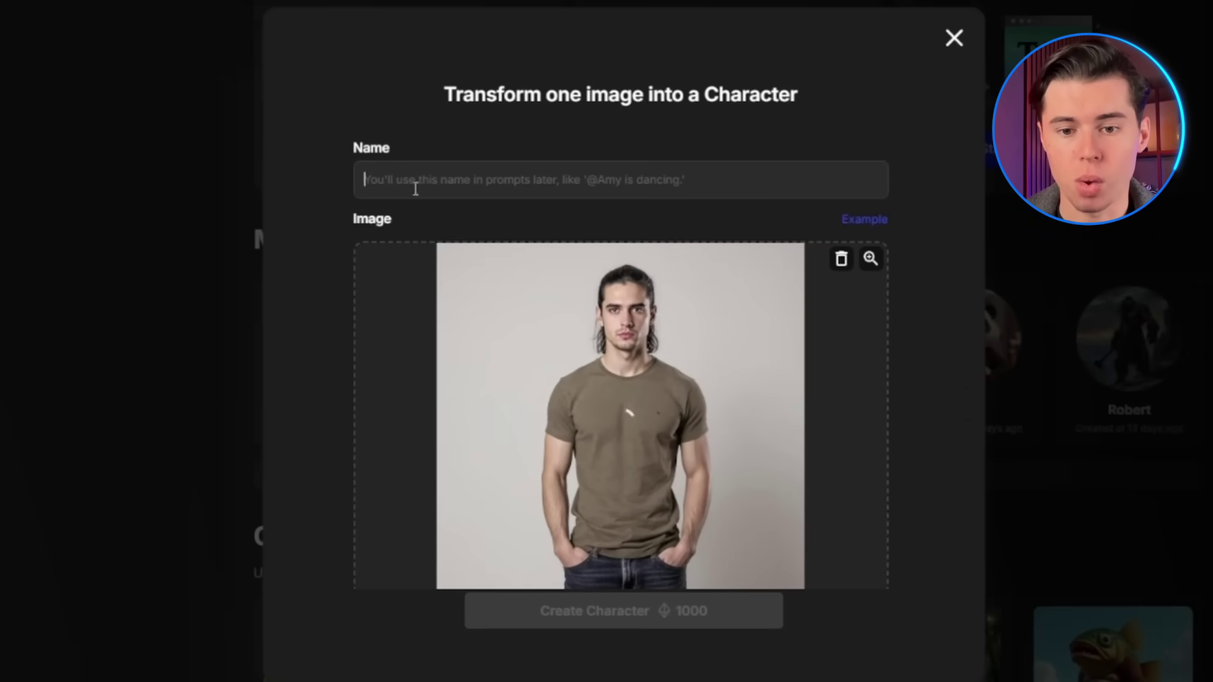
pyautogui.write('Theo')
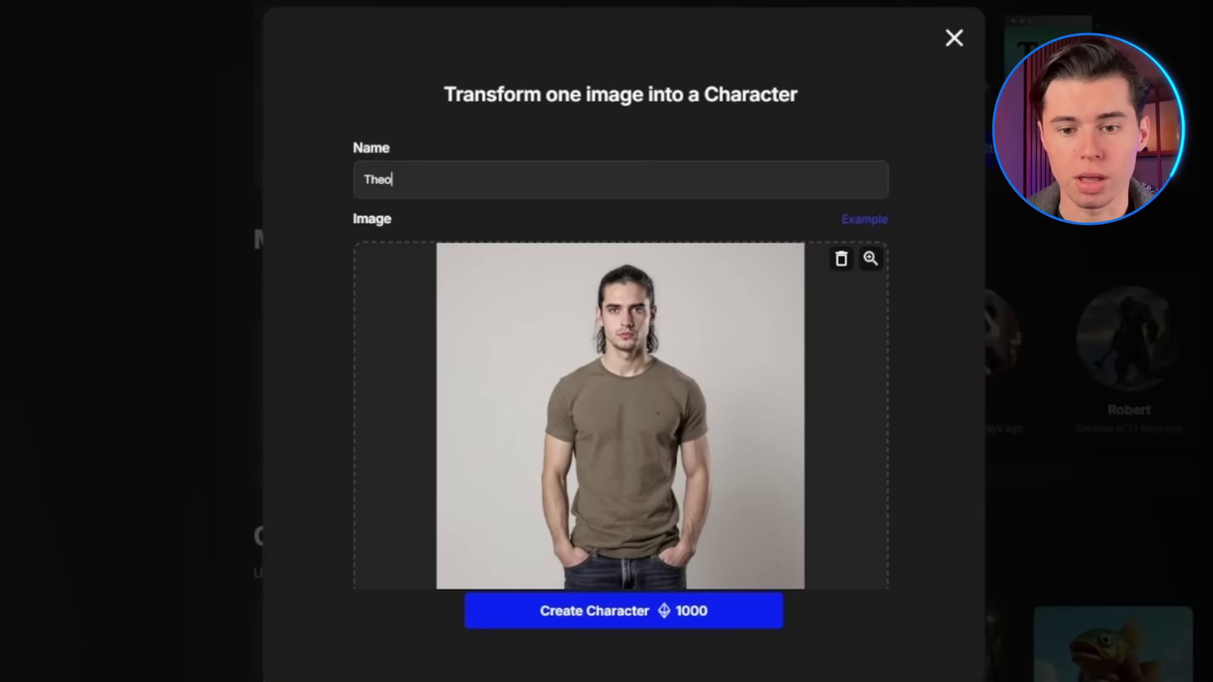
pyautogui.click(621, 612)
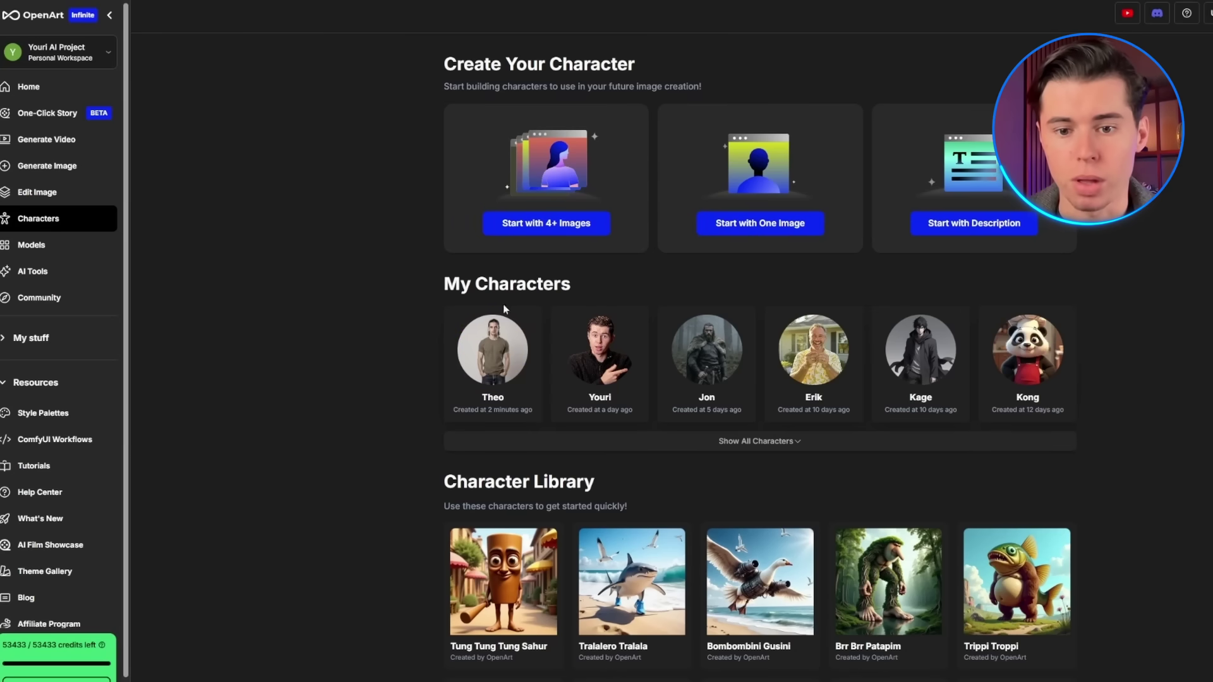
pyautogui.click(493, 349)
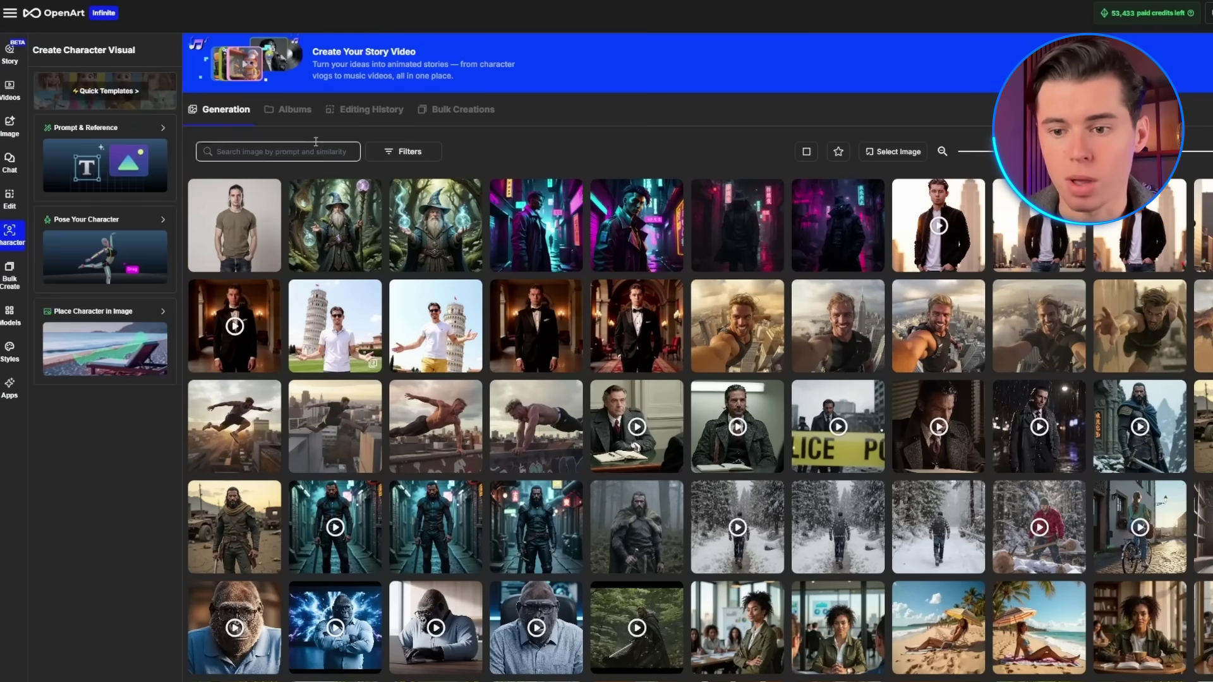
pyautogui.click(98, 148)
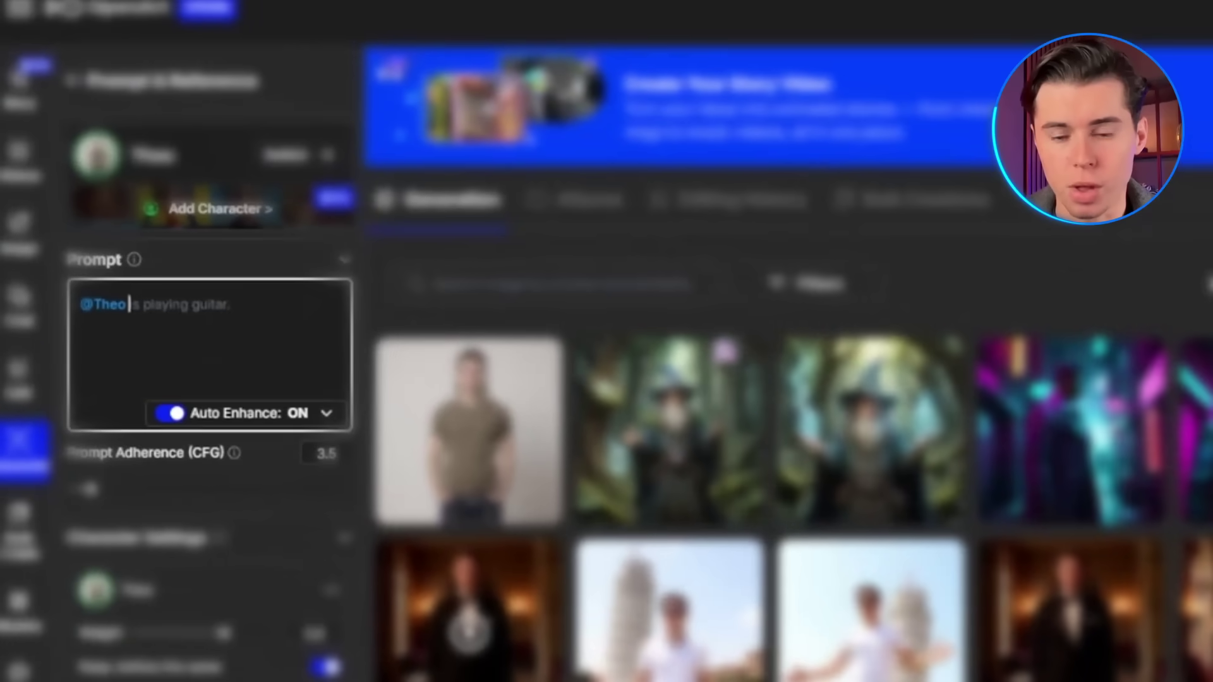
pyautogui.write('standing on a rooftop overlooking t')
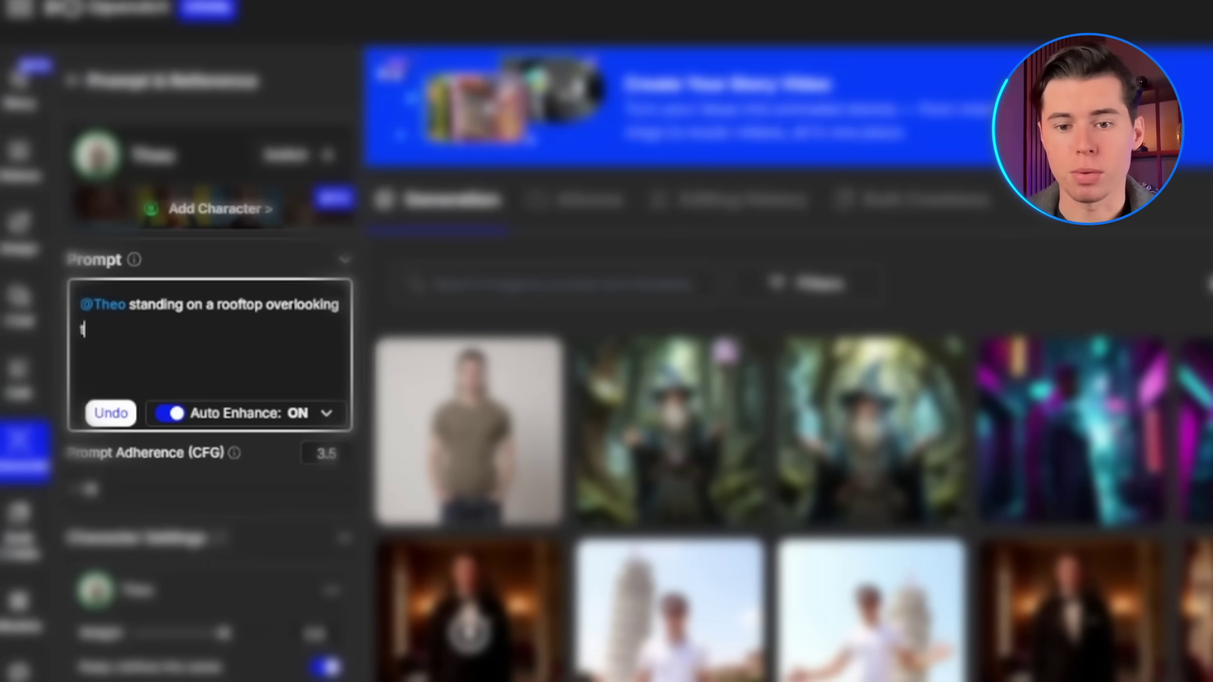
pyautogui.write('he city at sunset.')
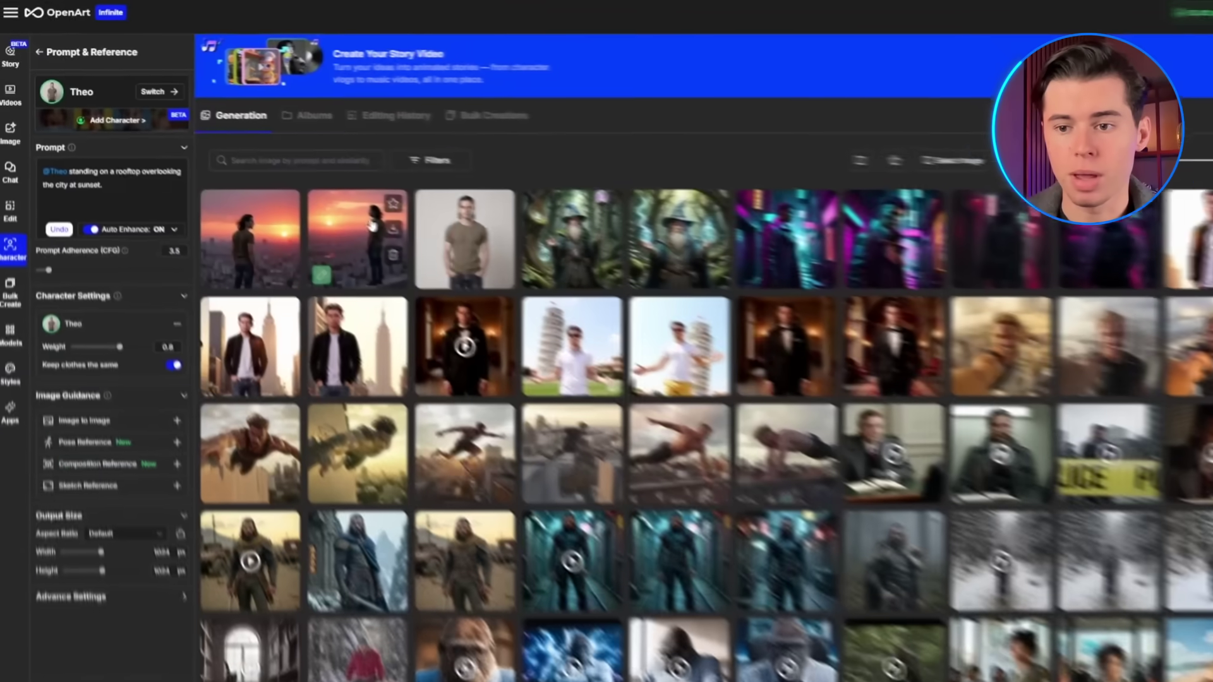
pyautogui.click(252, 240)
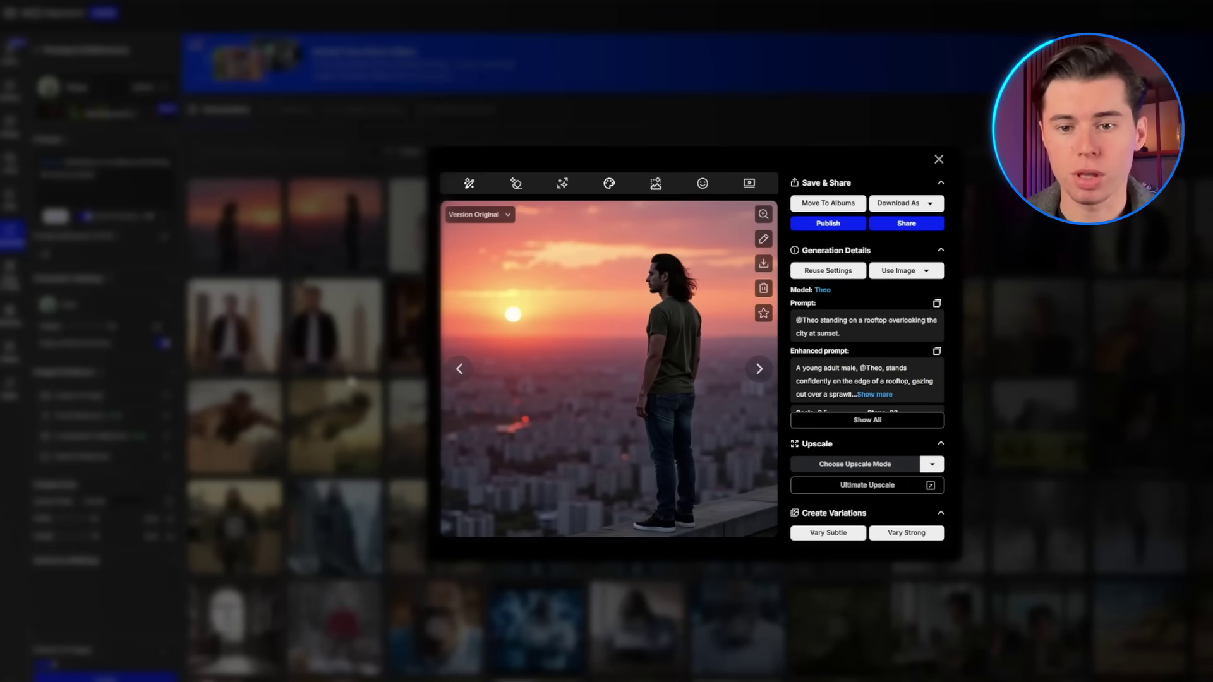
pyautogui.press('Right')
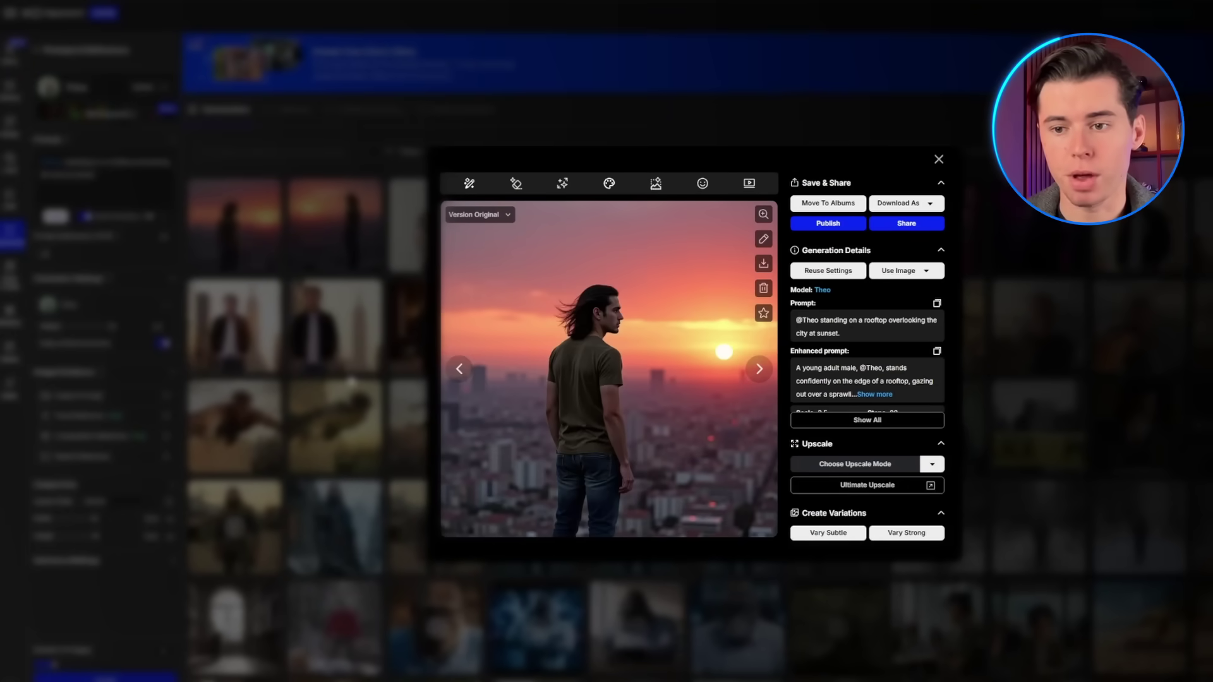
pyautogui.click(939, 159)
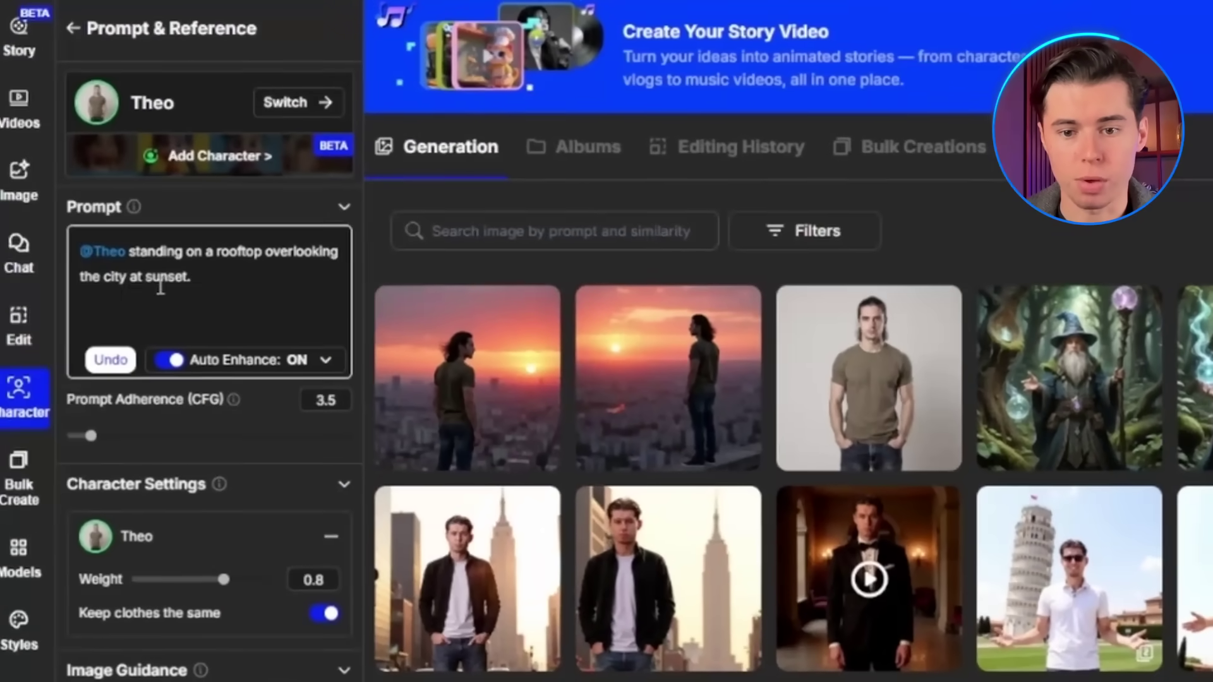
# Change the Theo prompt to 'is playing guitar.' and browse the coffee-shop and forest-path images
pyautogui.moveTo(225, 298); pyautogui.dragTo(128, 251)
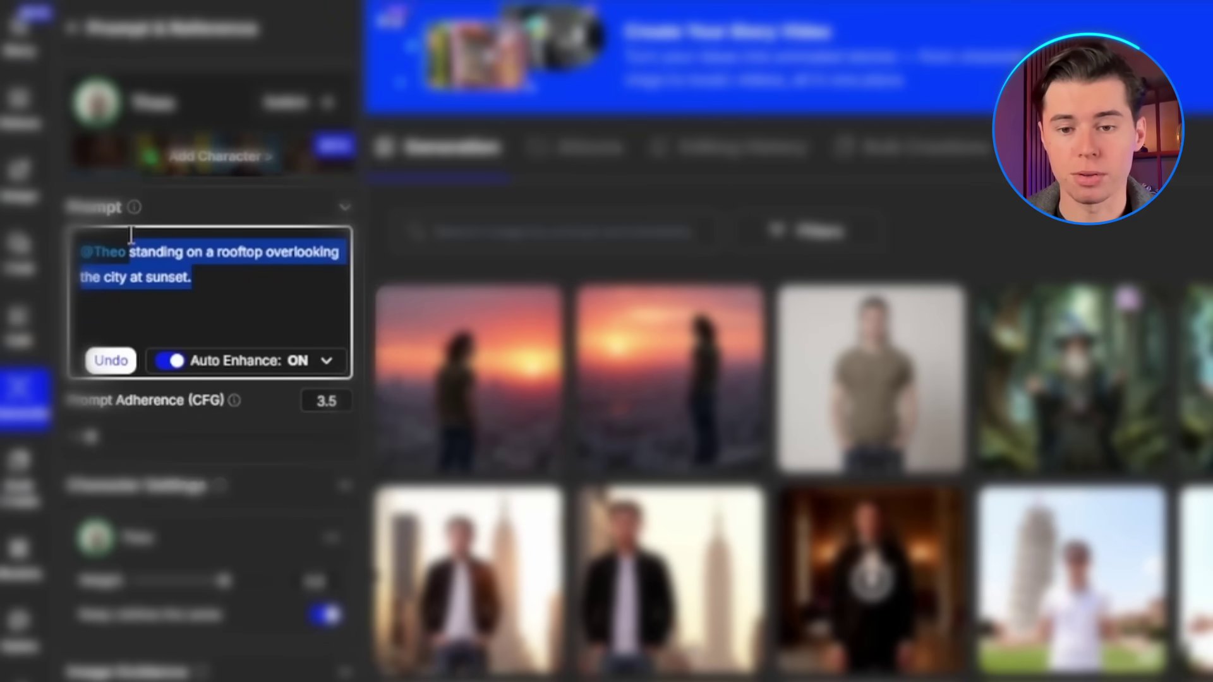
pyautogui.write('is playing guitar.')
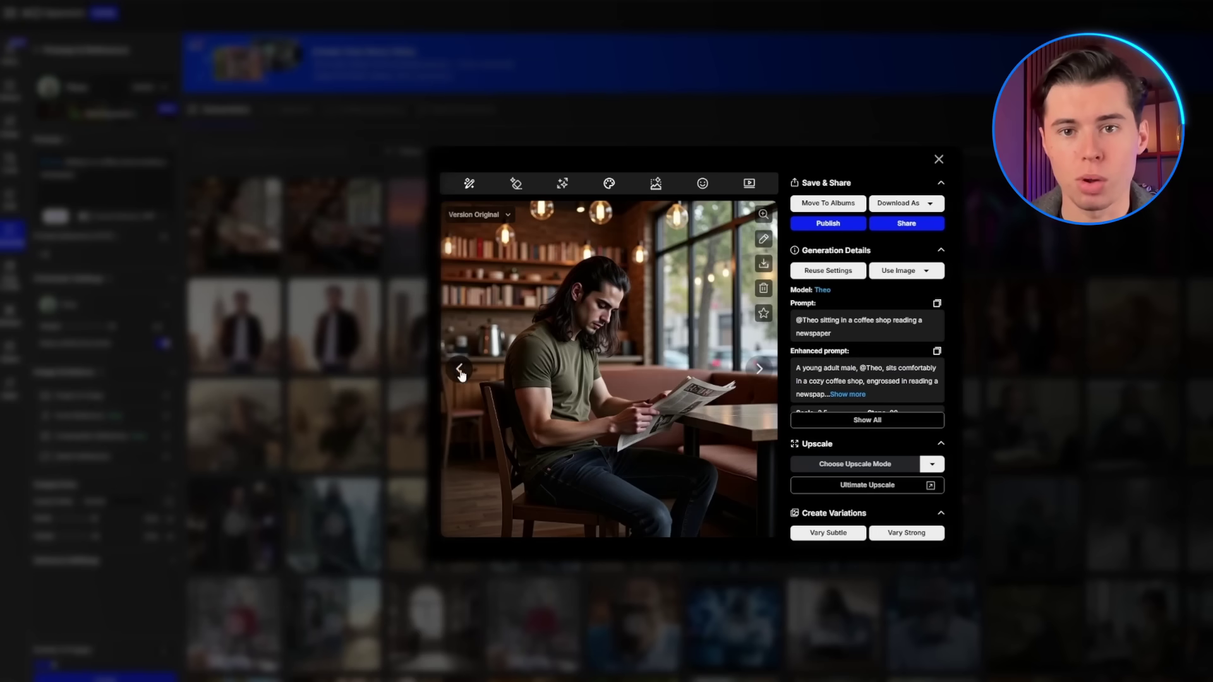
pyautogui.press('Right')
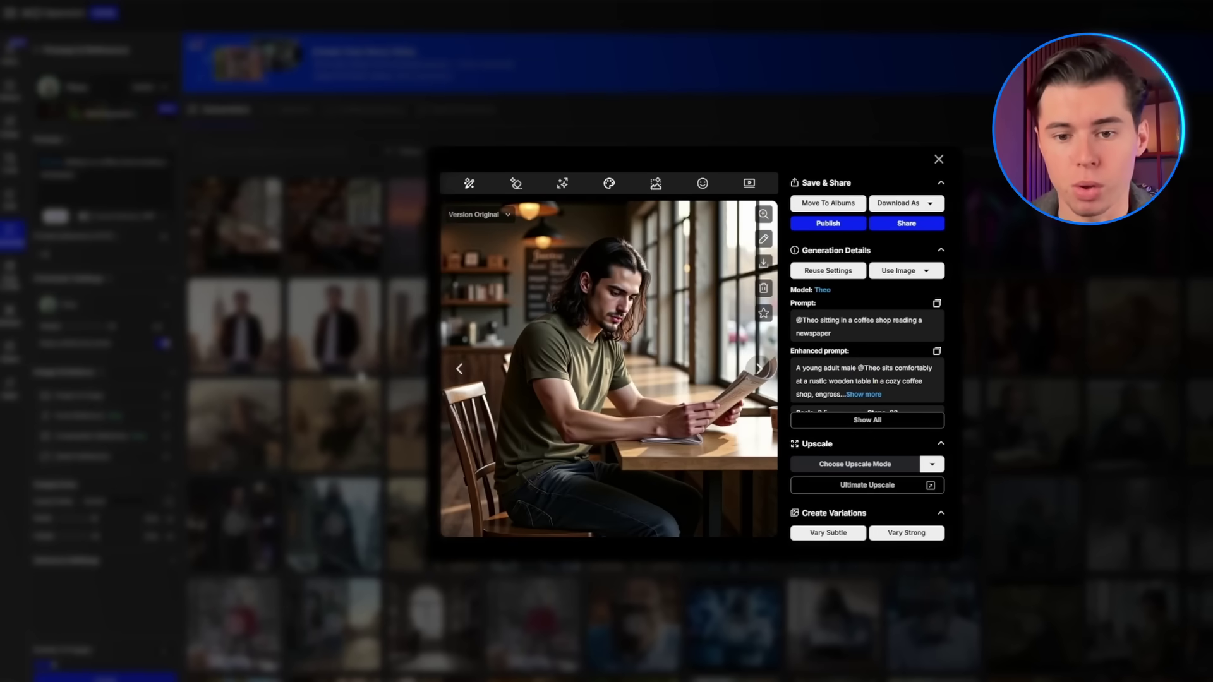
pyautogui.click(459, 369)
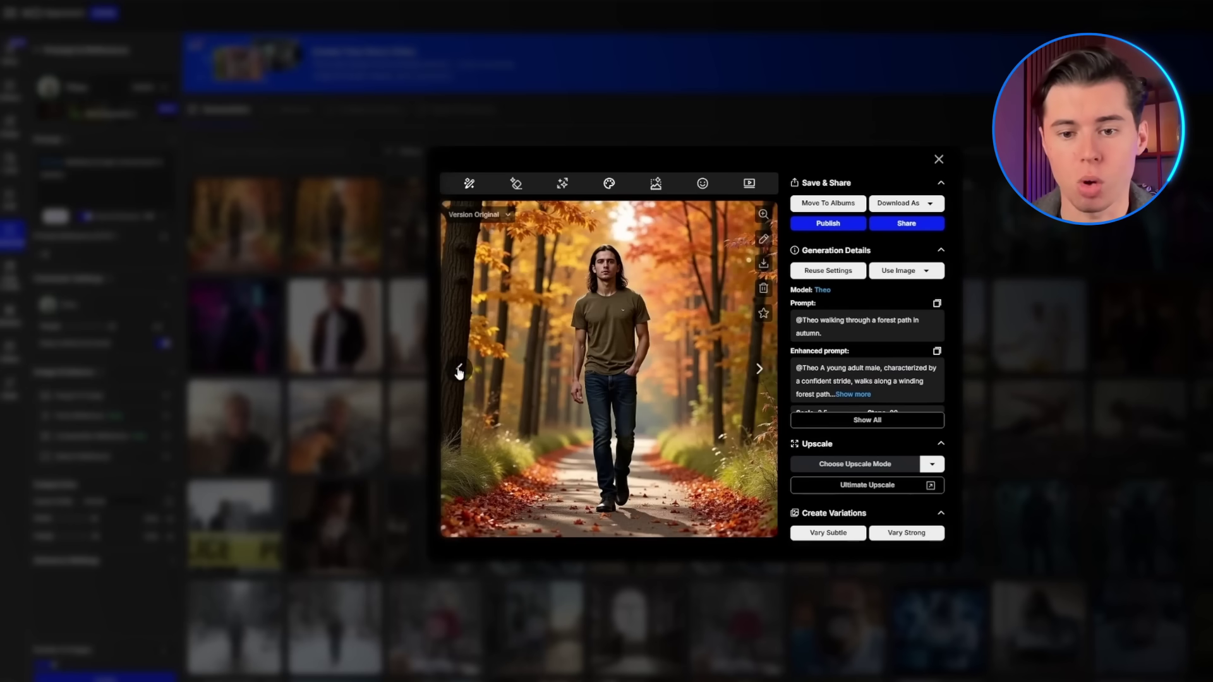
pyautogui.click(459, 369)
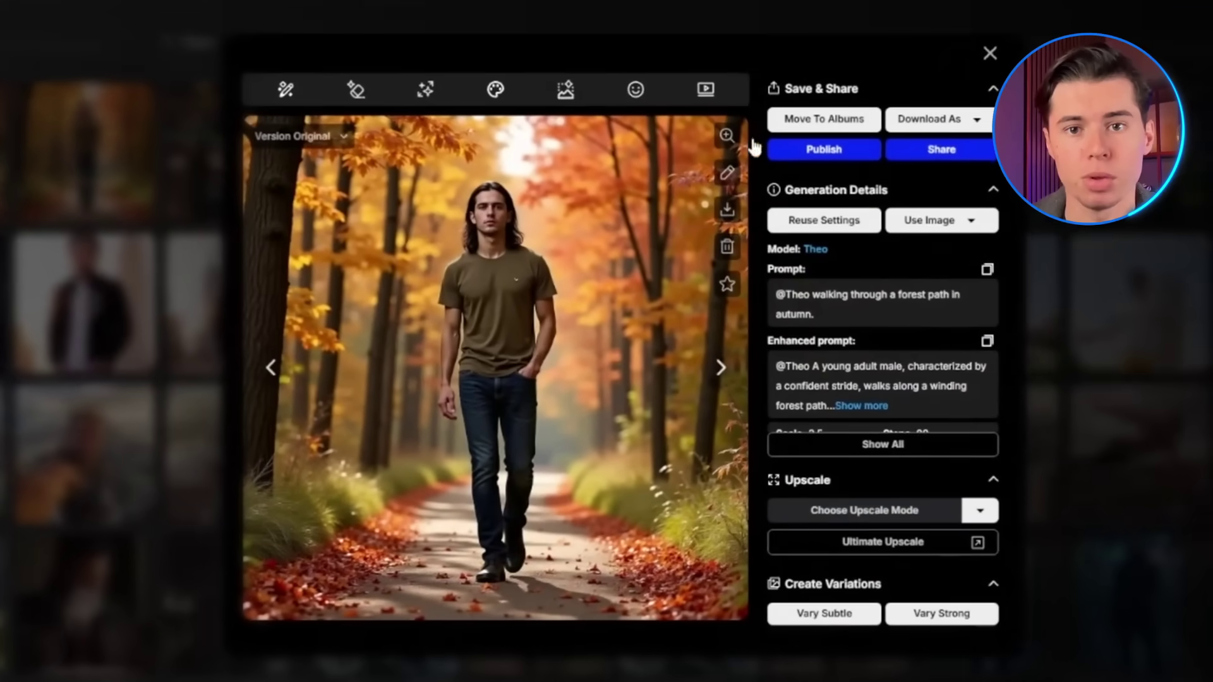
# Upscale the forest path image of Theo using the X2face mode
pyautogui.click(980, 510)
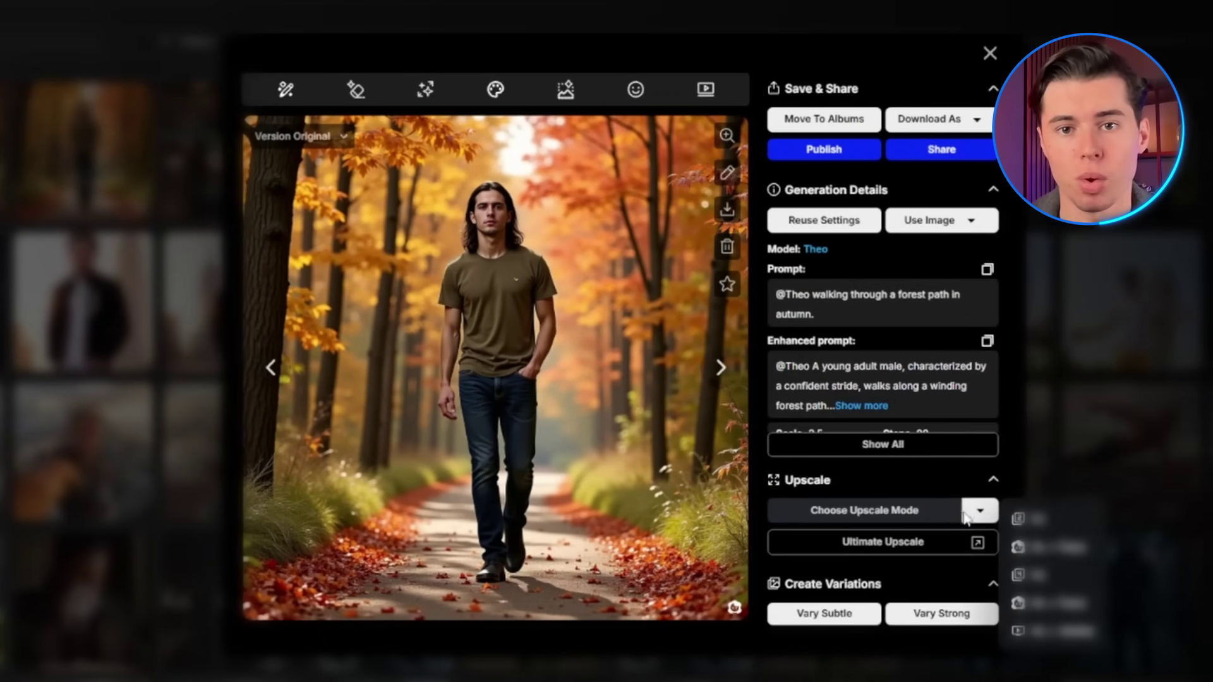
pyautogui.click(1043, 554)
pyautogui.click(863, 480)
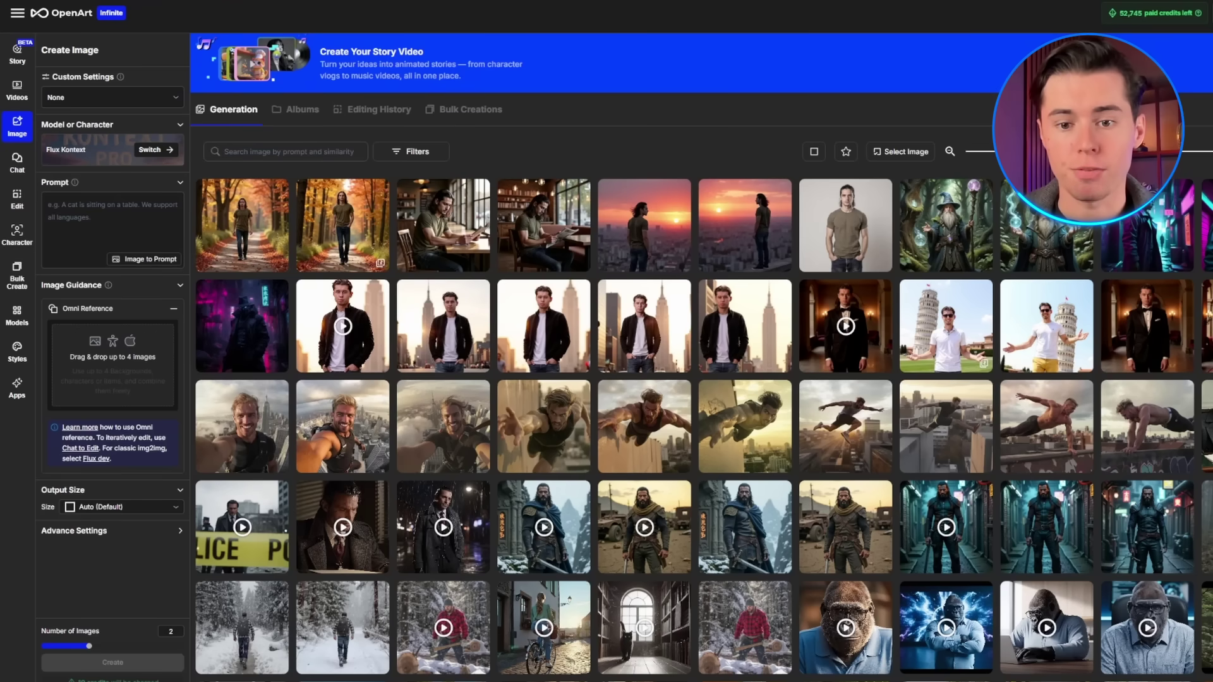
# Go to video generation through the sidebar navigation menu
pyautogui.click(21, 13)
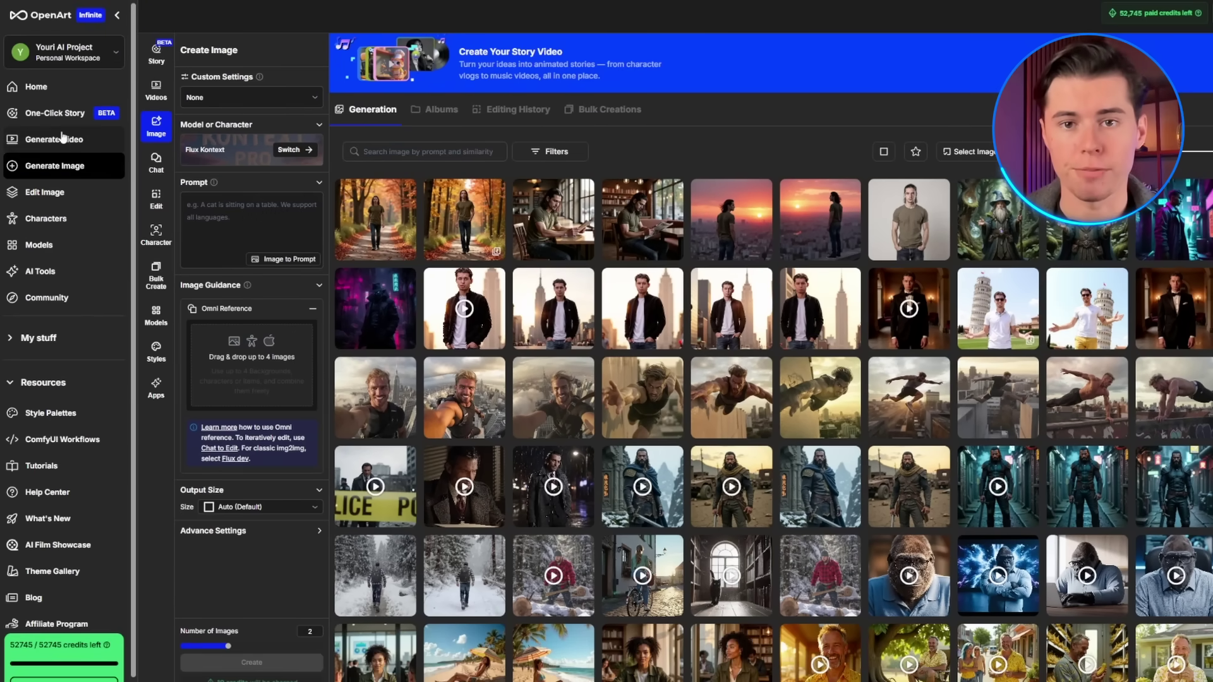
pyautogui.click(62, 138)
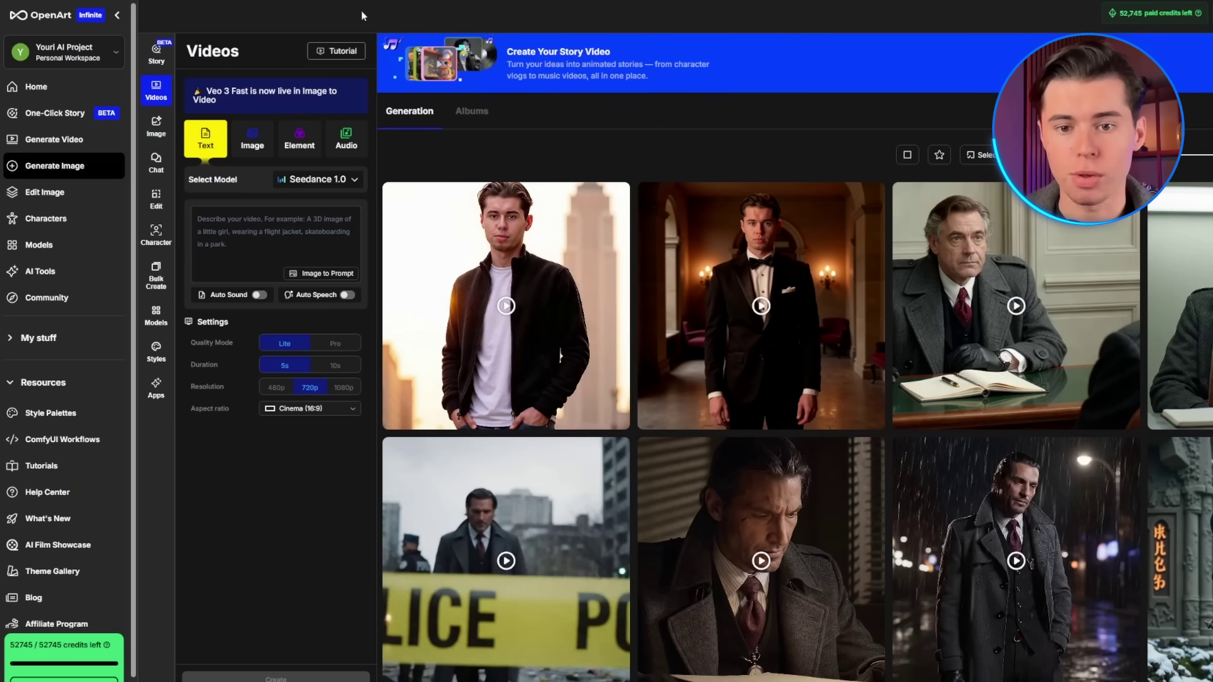
pyautogui.click(120, 16)
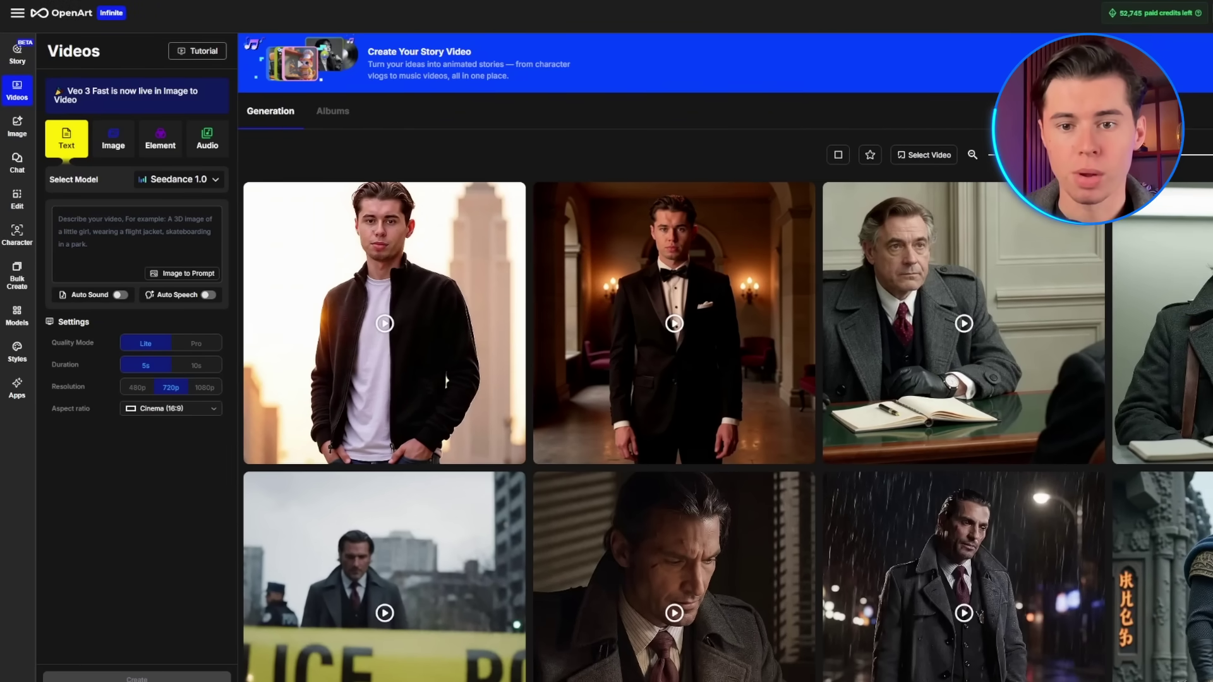
# Enter the majestic dragon over a medieval castle video prompt and turn on Auto Enhance
pyautogui.click(96, 226)
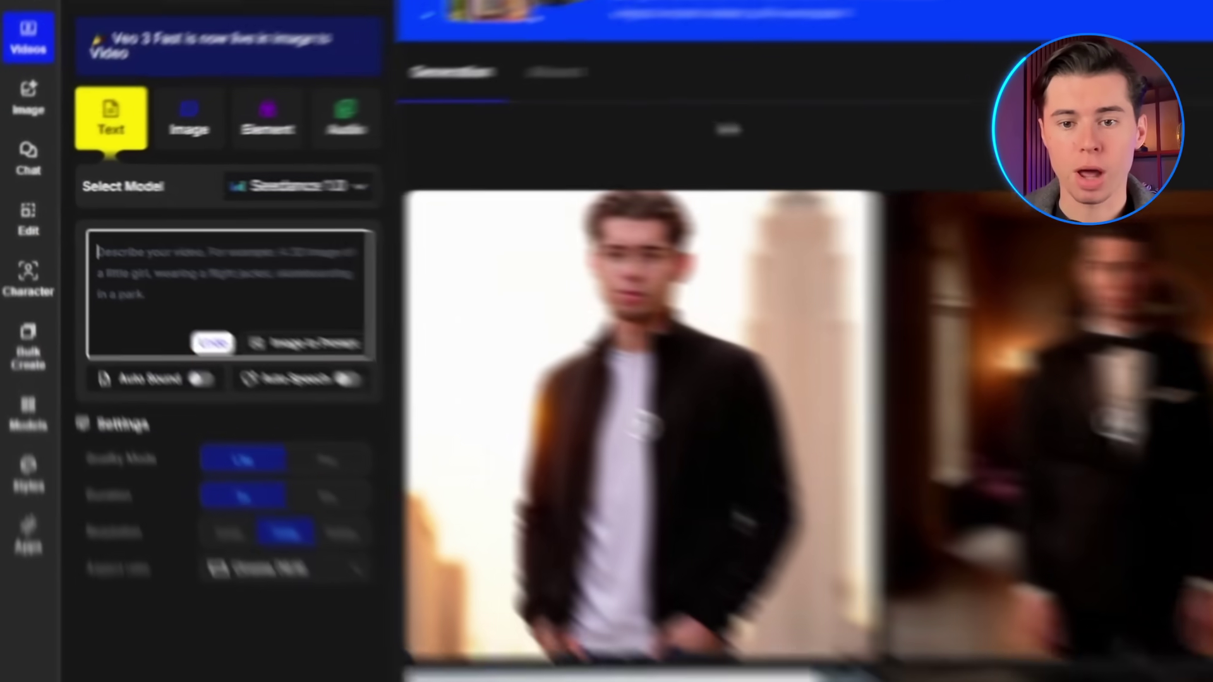
pyautogui.write('A majestic dragon flying over a medieval castle, cl')
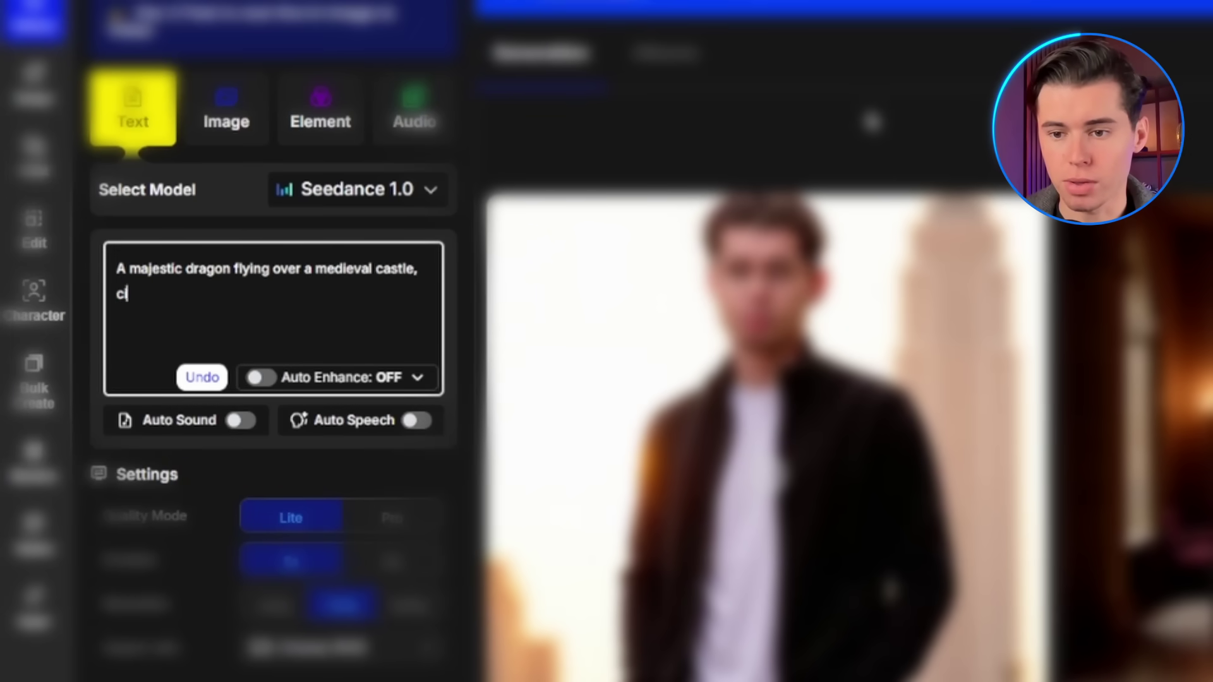
pyautogui.write('vement, fantasy at')
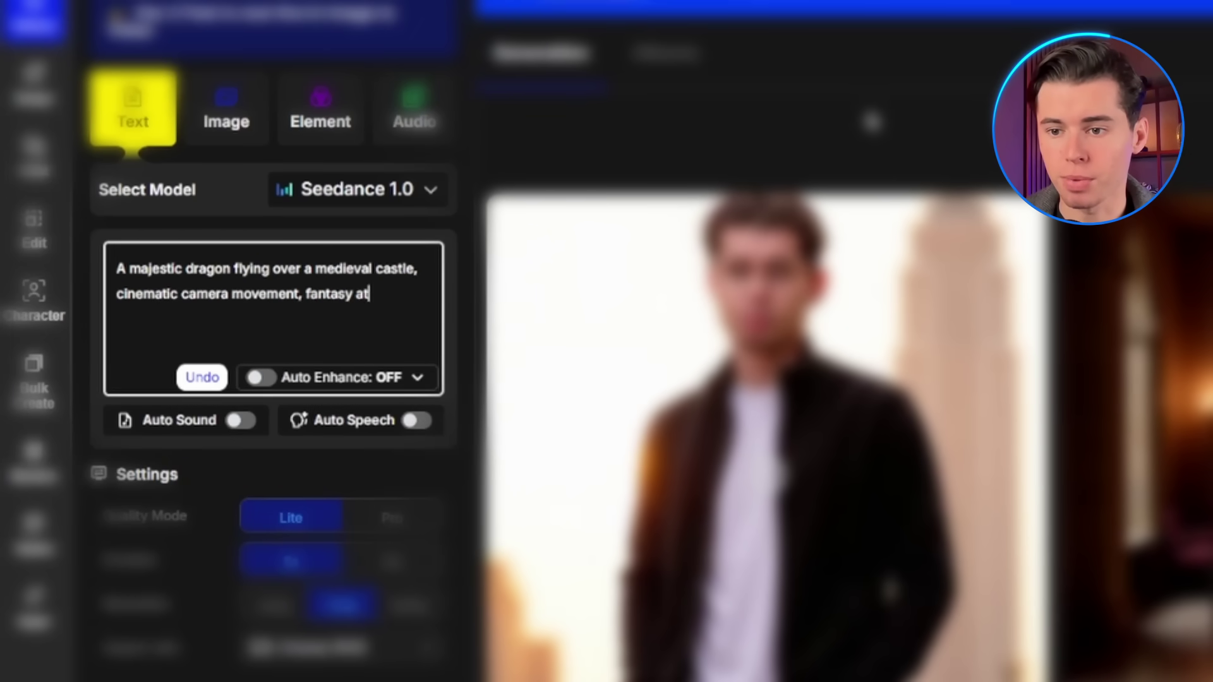
pyautogui.write('mosphere, high quality')
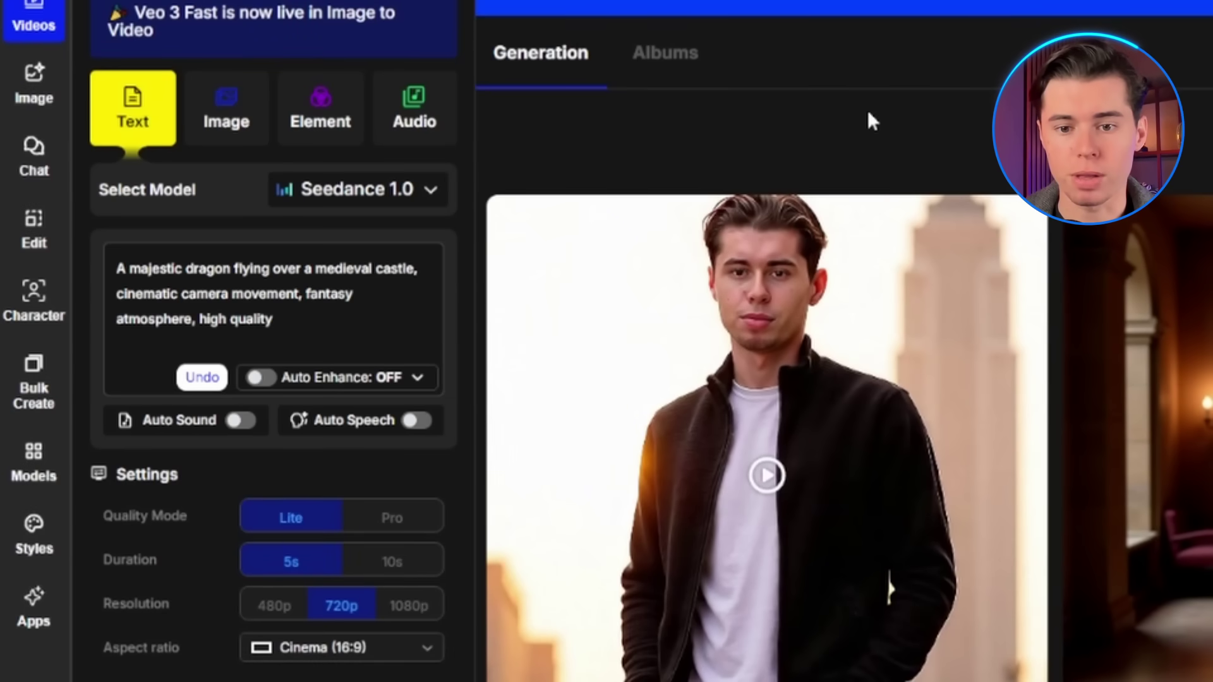
pyautogui.click(292, 376)
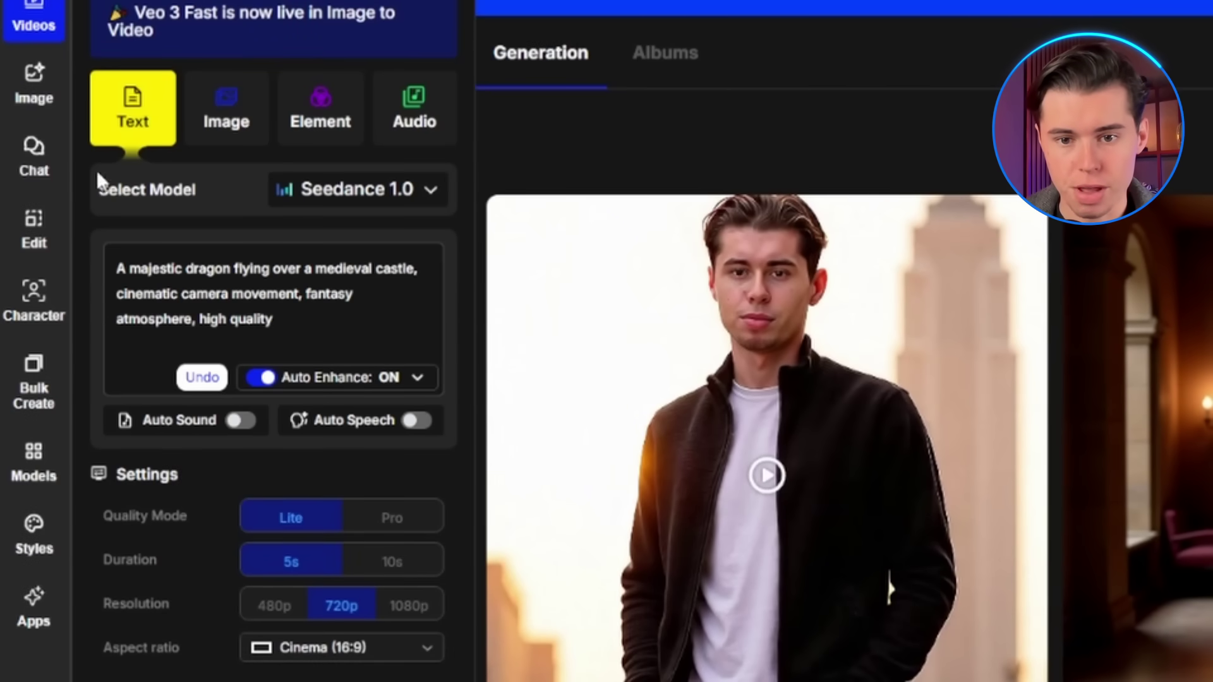
pyautogui.click(400, 192)
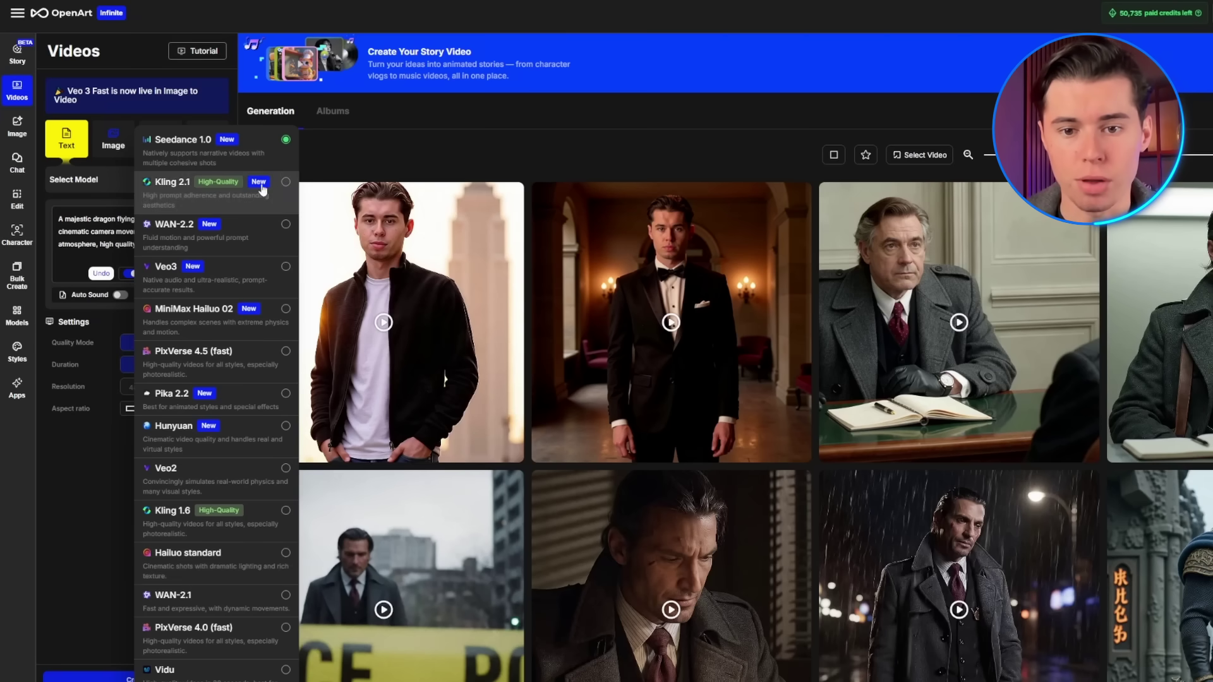
# Choose Kling 2.1 and generate the dragon-over-castle video
pyautogui.click(286, 183)
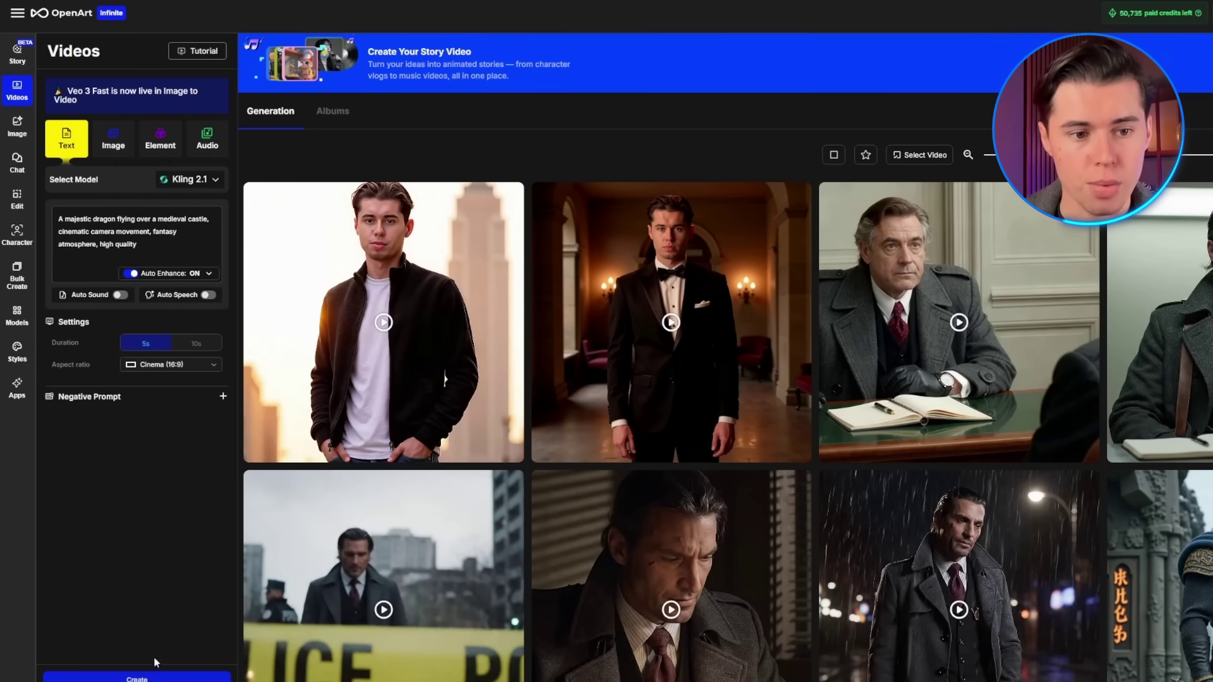
pyautogui.click(151, 676)
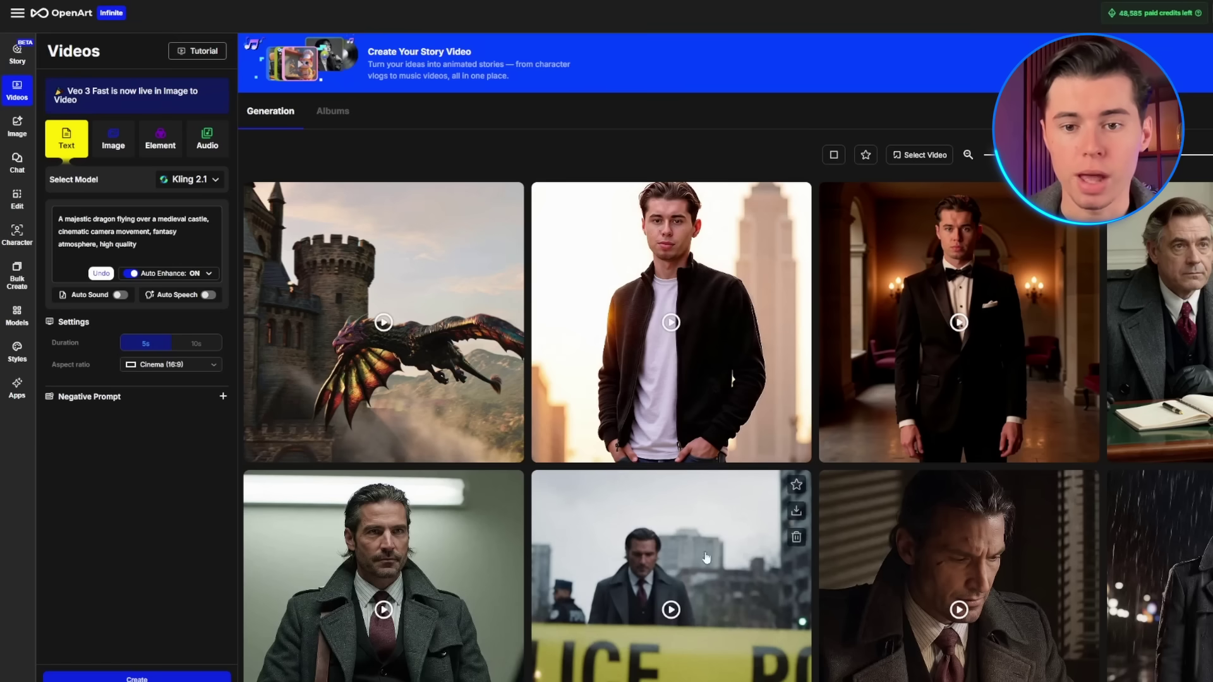
# Switch to MiniMax Hailuo and prompt abstract geometric shapes morphing and flowing in space, colorful, psychedelic
pyautogui.click(216, 181)
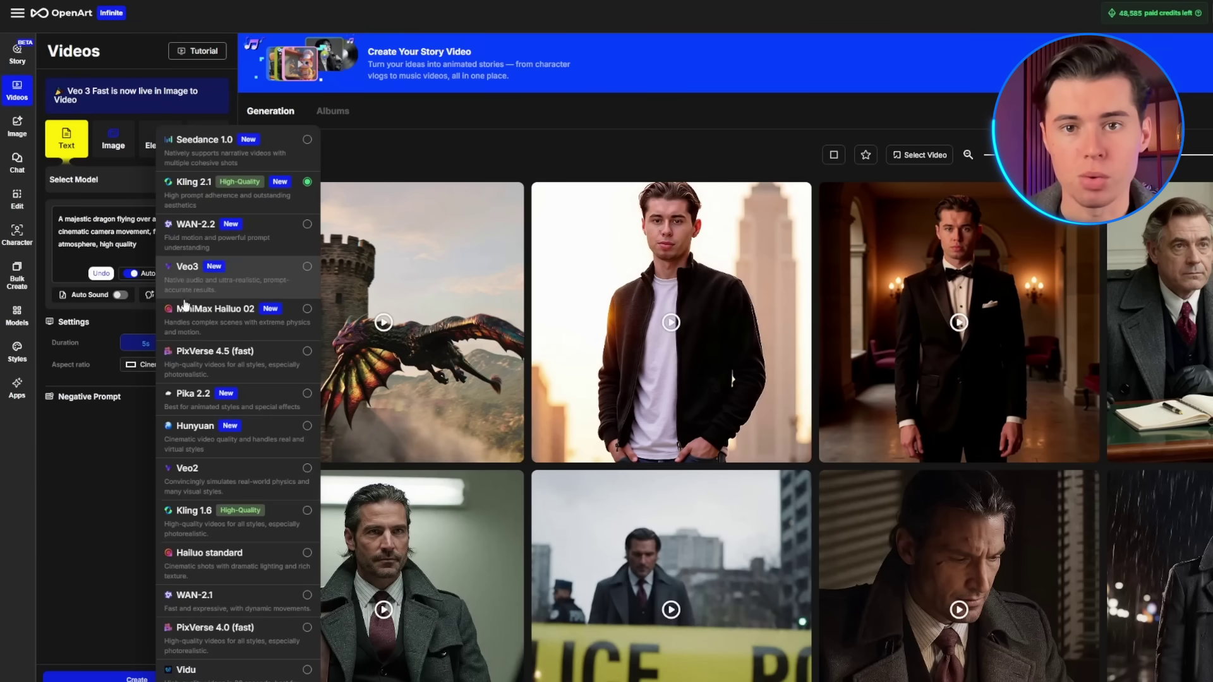
pyautogui.click(189, 312)
pyautogui.hotkey('ctrl', 'a')
pyautogui.write('Abstract geometric shap')
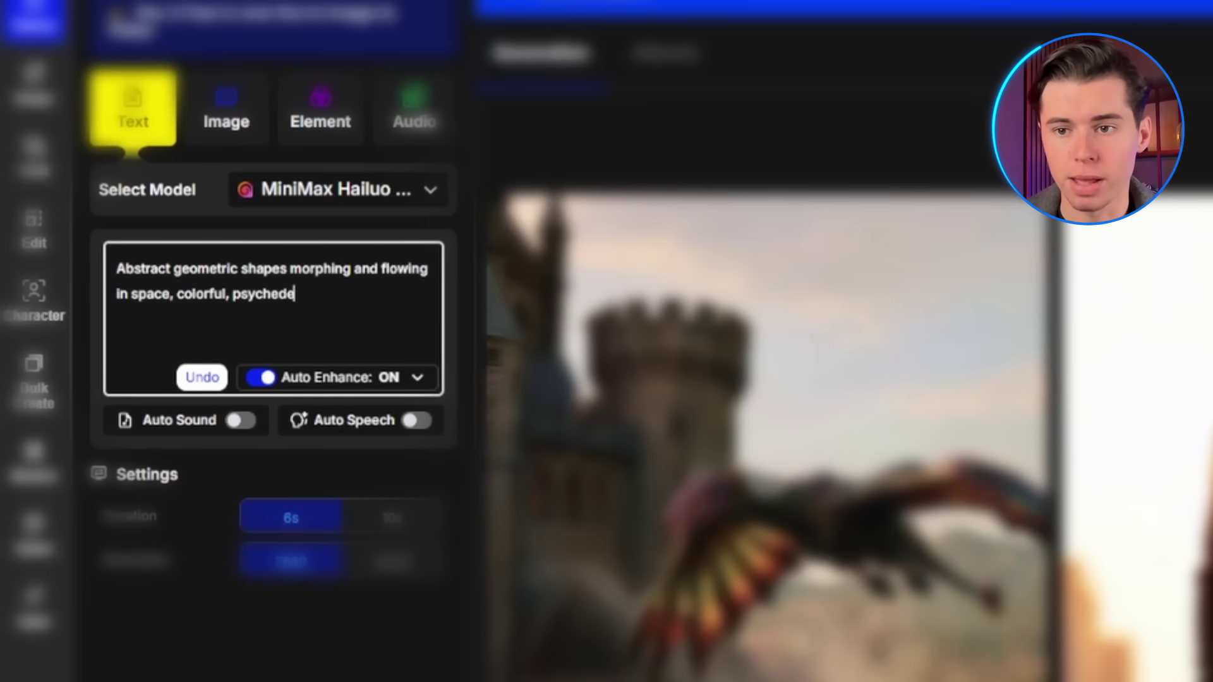
pyautogui.write('es morphing and flowing in space, colorful, psychedelic, smooth transitions.')
pyautogui.press('Return')
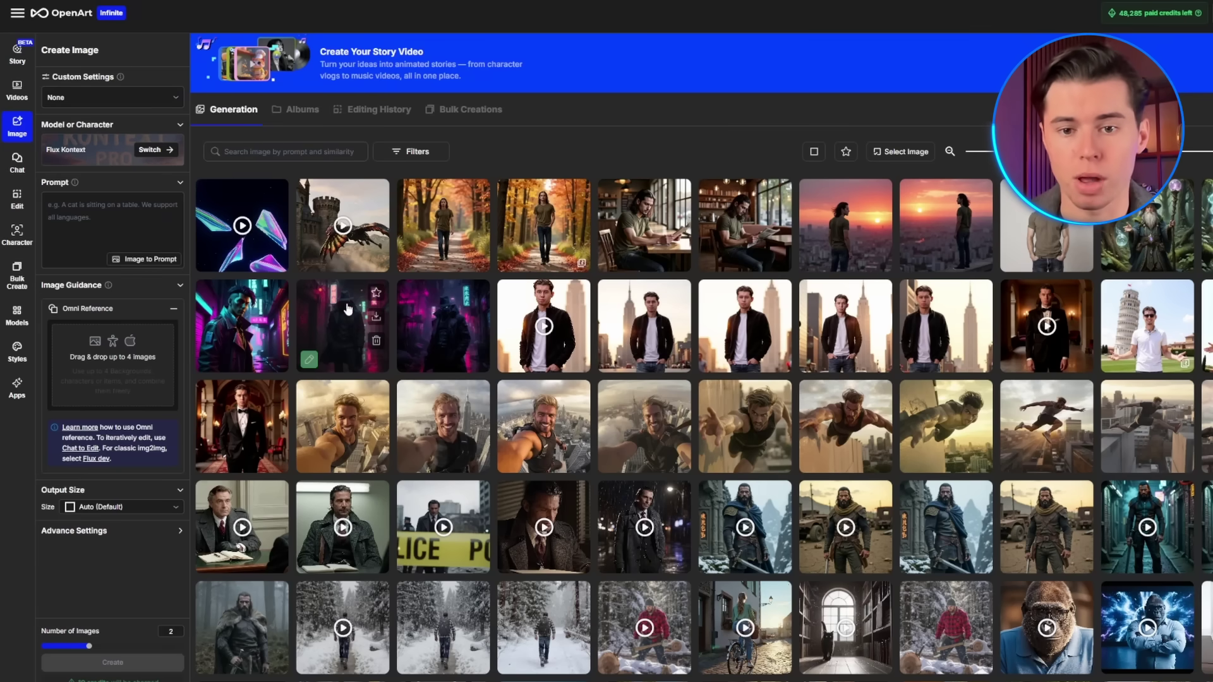
# Animate the detective image with shifting eyes, flickering neon and wet pavement at Pro quality
pyautogui.click(341, 326)
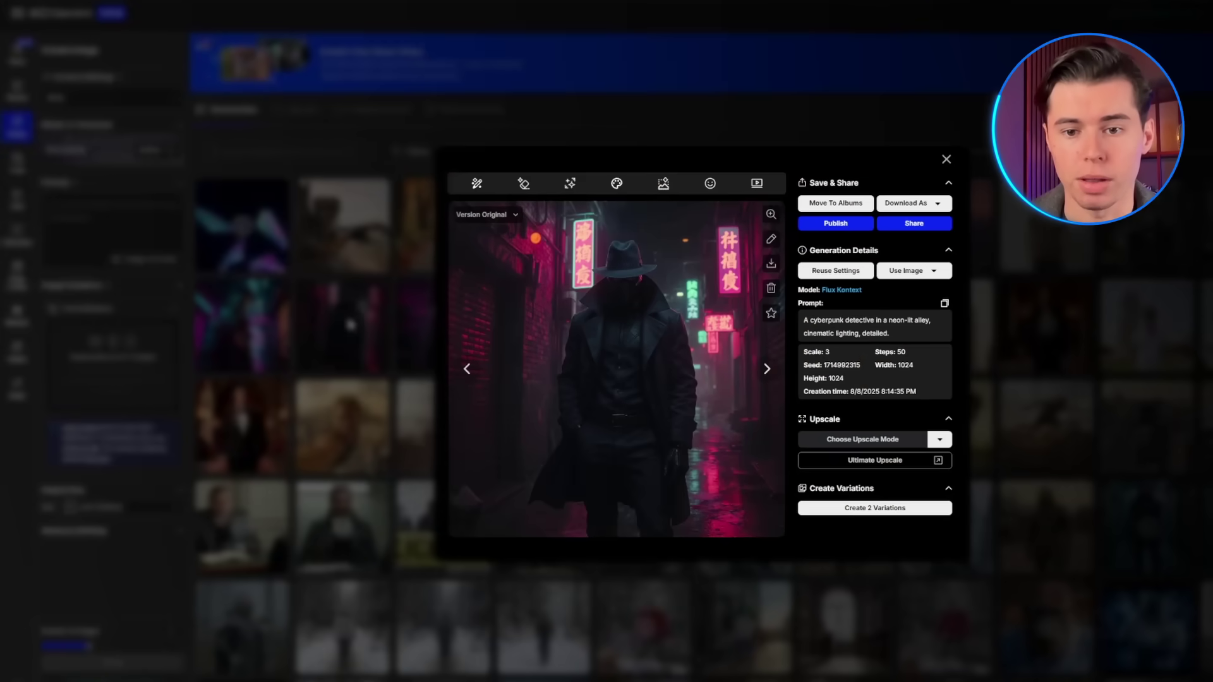
pyautogui.click(756, 183)
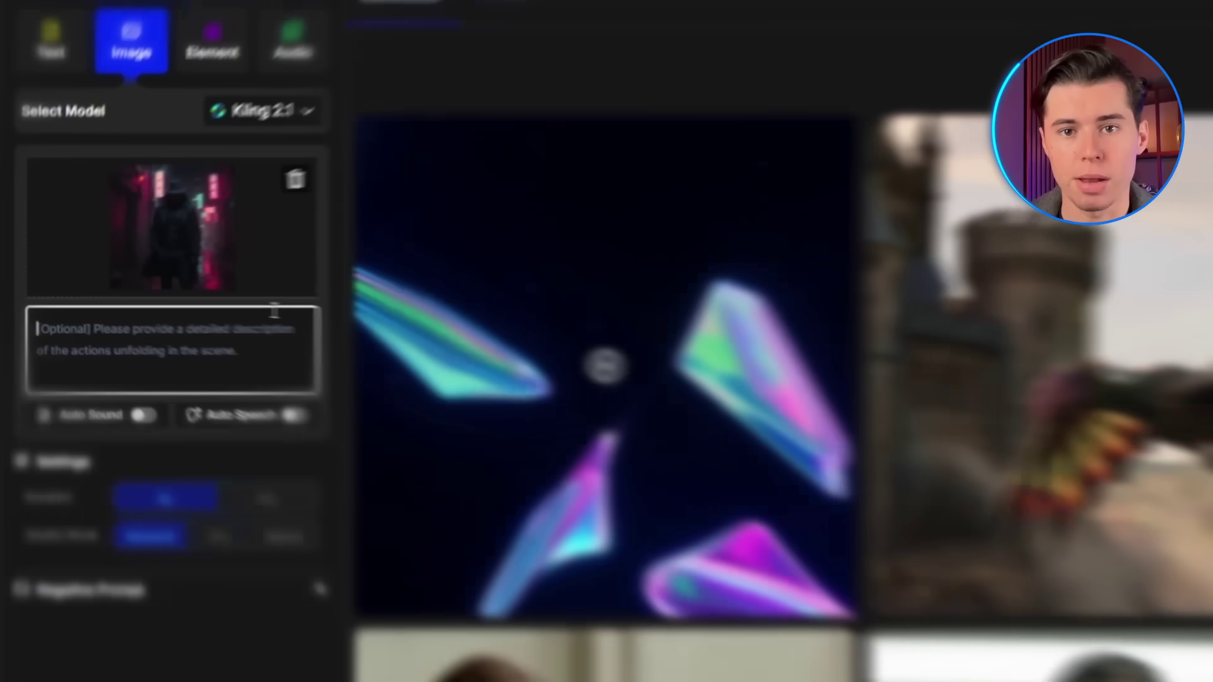
pyautogui.write('The detective si')
pyautogui.write('ghtly shif')
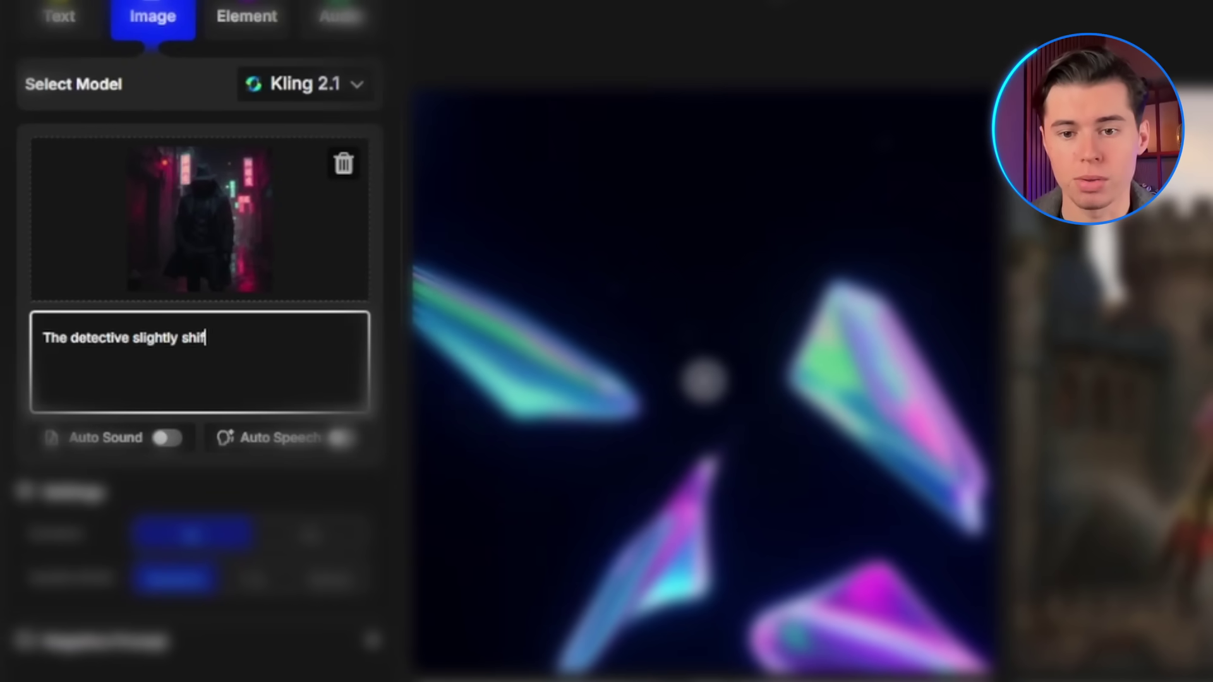
pyautogui.write('ts his eyes to the side, neon lights flic')
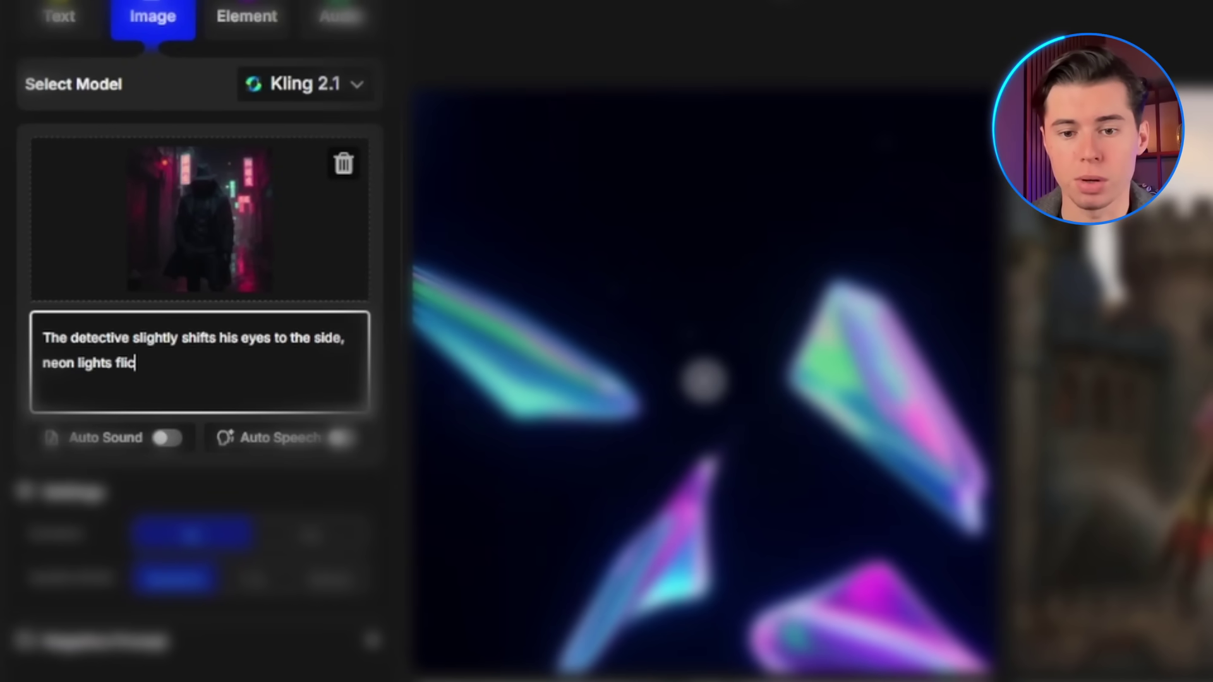
pyautogui.write('ker and reflect off wet pavement, r')
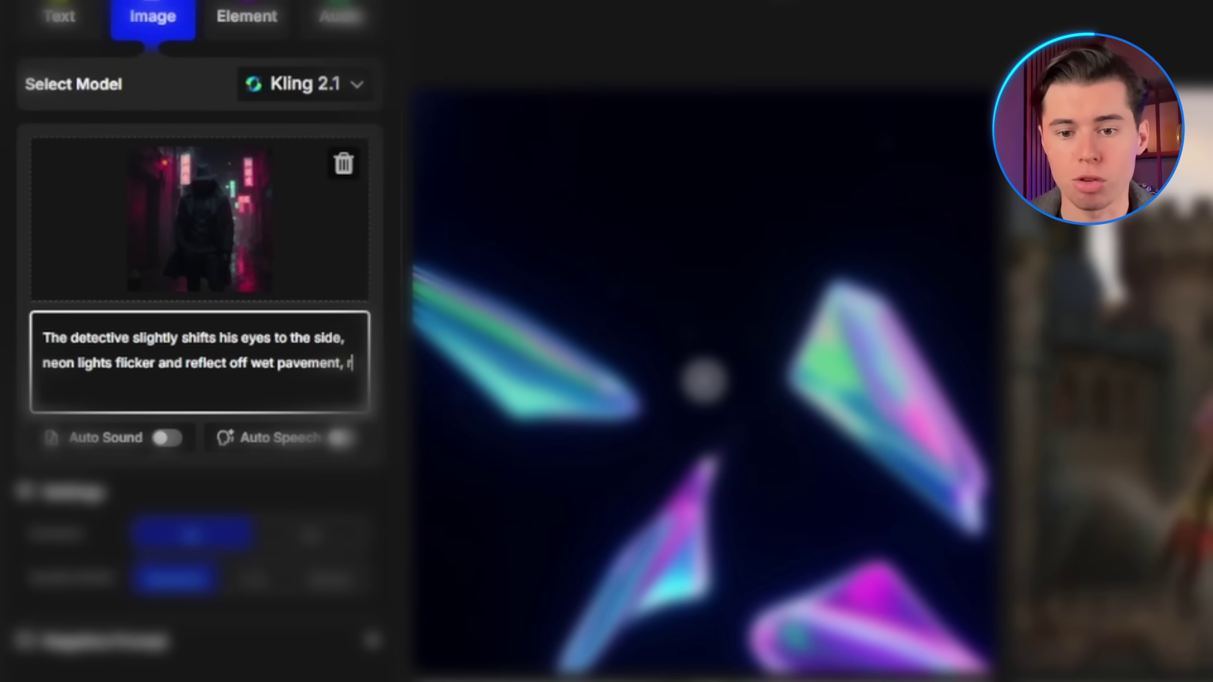
pyautogui.write('ain drops fall gently, atmospheric cy')
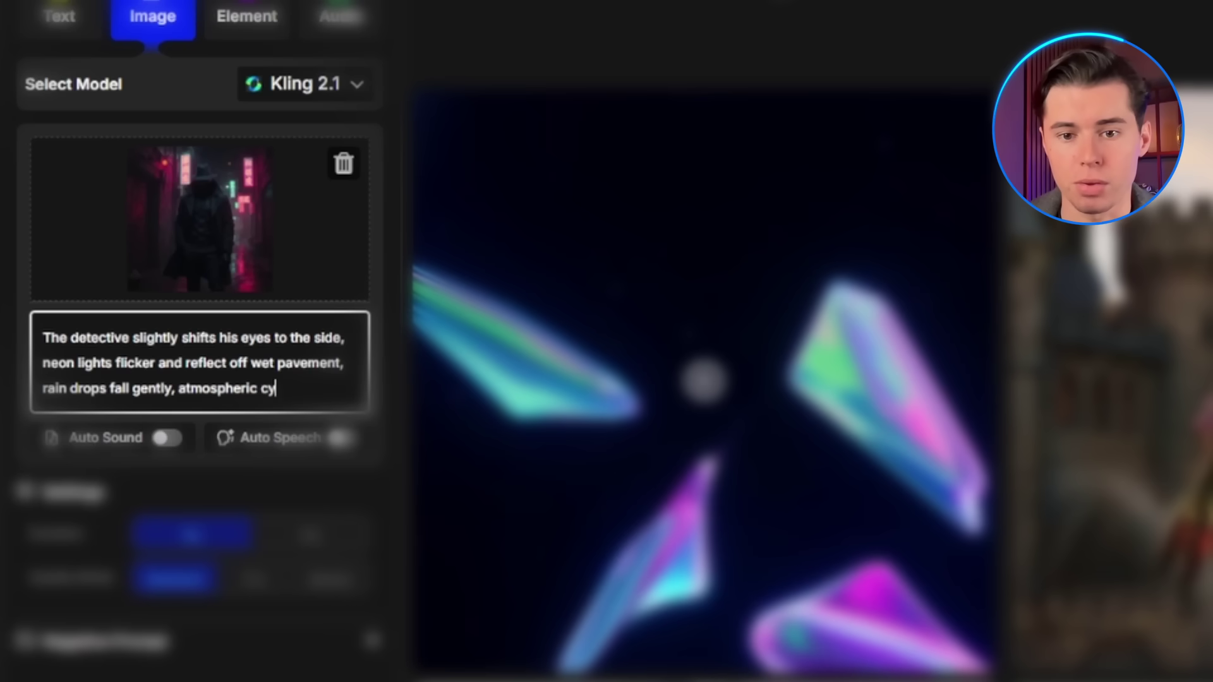
pyautogui.write('berpunk mood.')
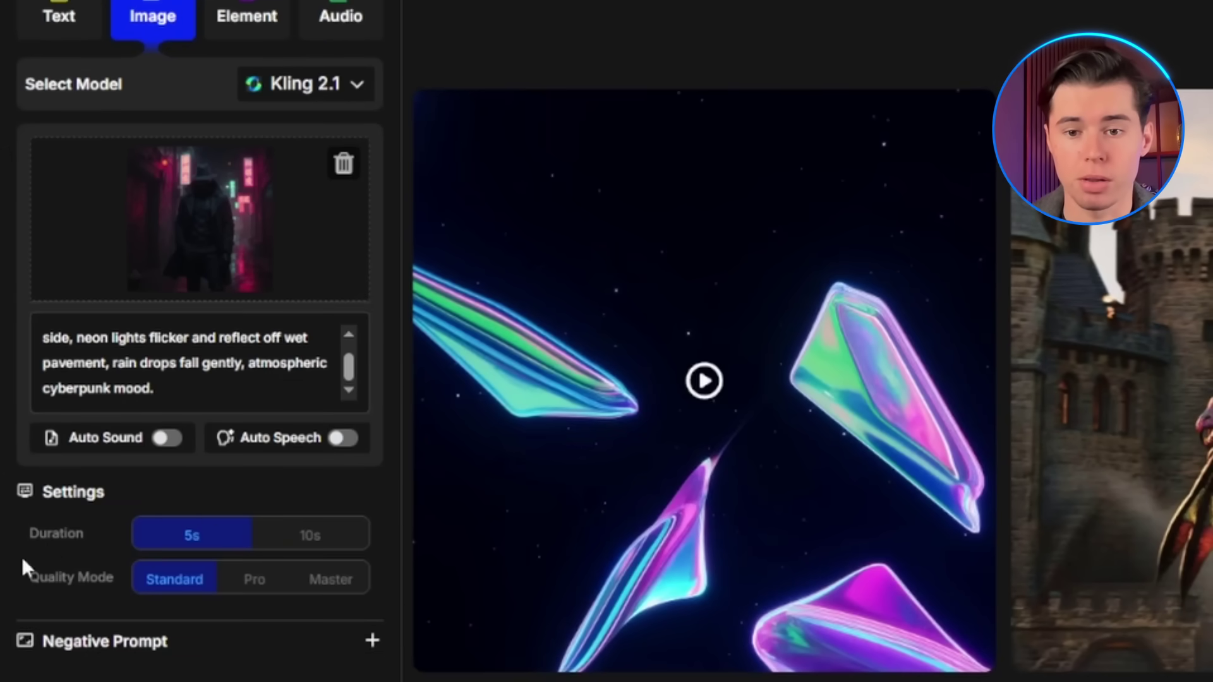
pyautogui.click(269, 587)
pyautogui.click(101, 678)
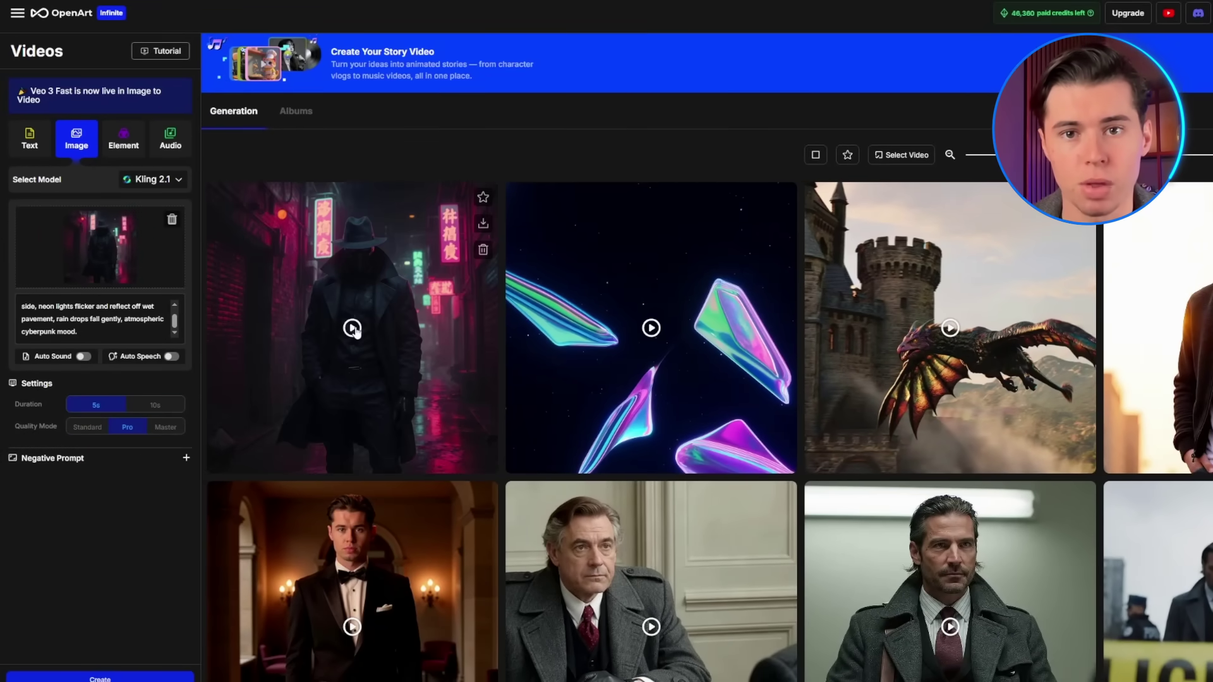
# Review the finished detective video, then clear the old prompt text
pyautogui.click(352, 329)
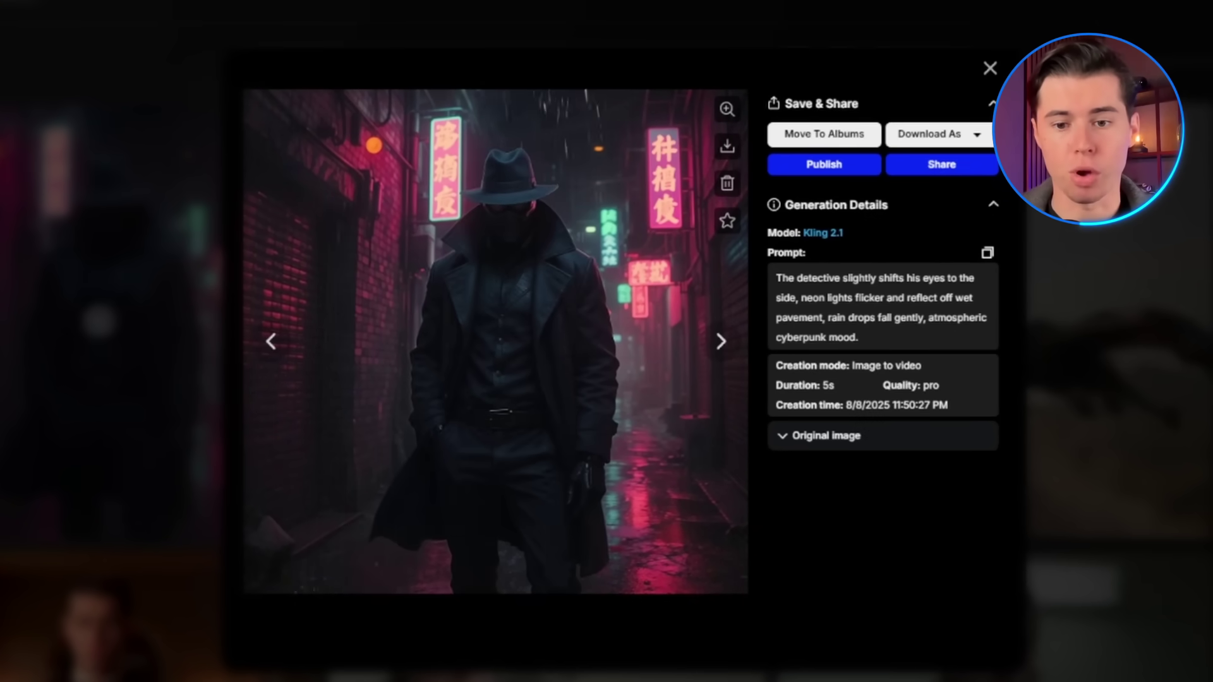
pyautogui.click(990, 69)
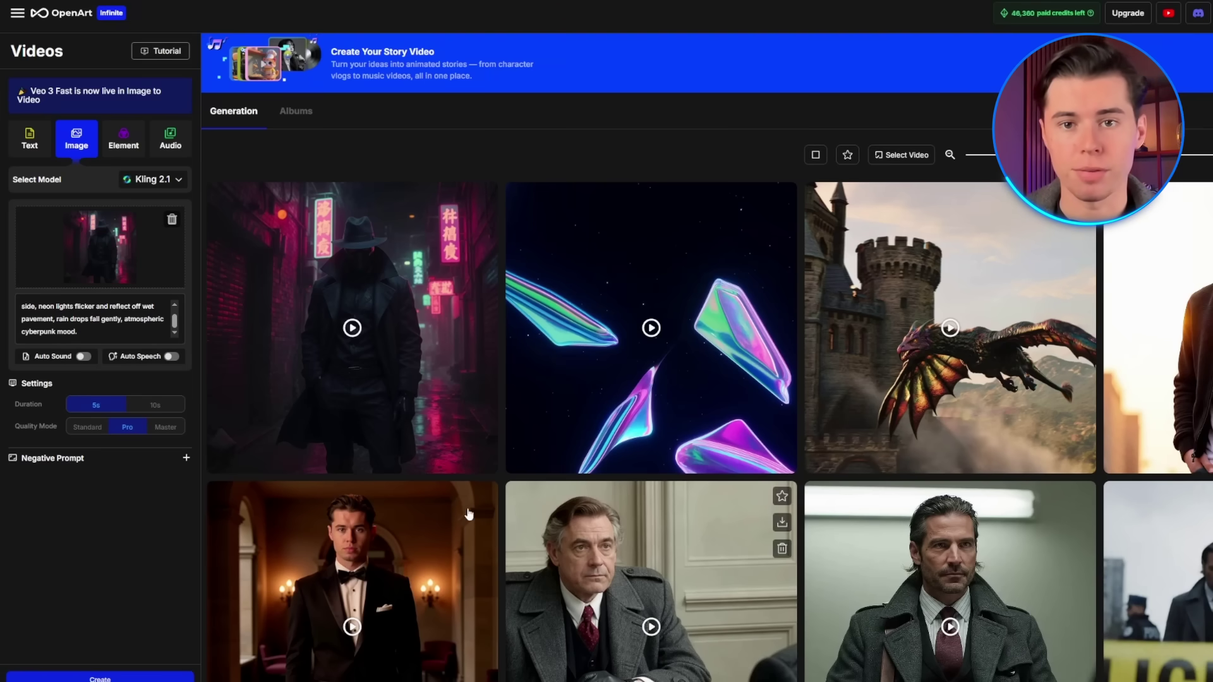
pyautogui.moveTo(113, 329); pyautogui.dragTo(2, 278)
pyautogui.press('BackSpace')
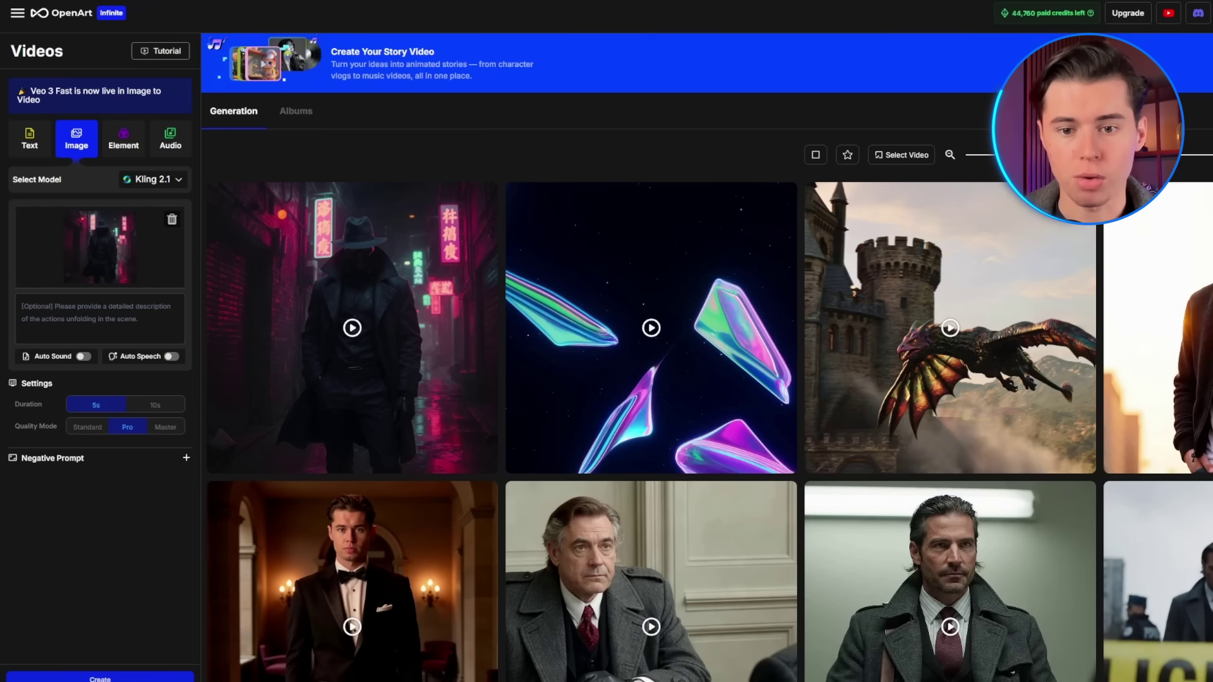
# Enter the camera-pullback prompt with holographic ads and switch quality to Master
pyautogui.click(143, 307)
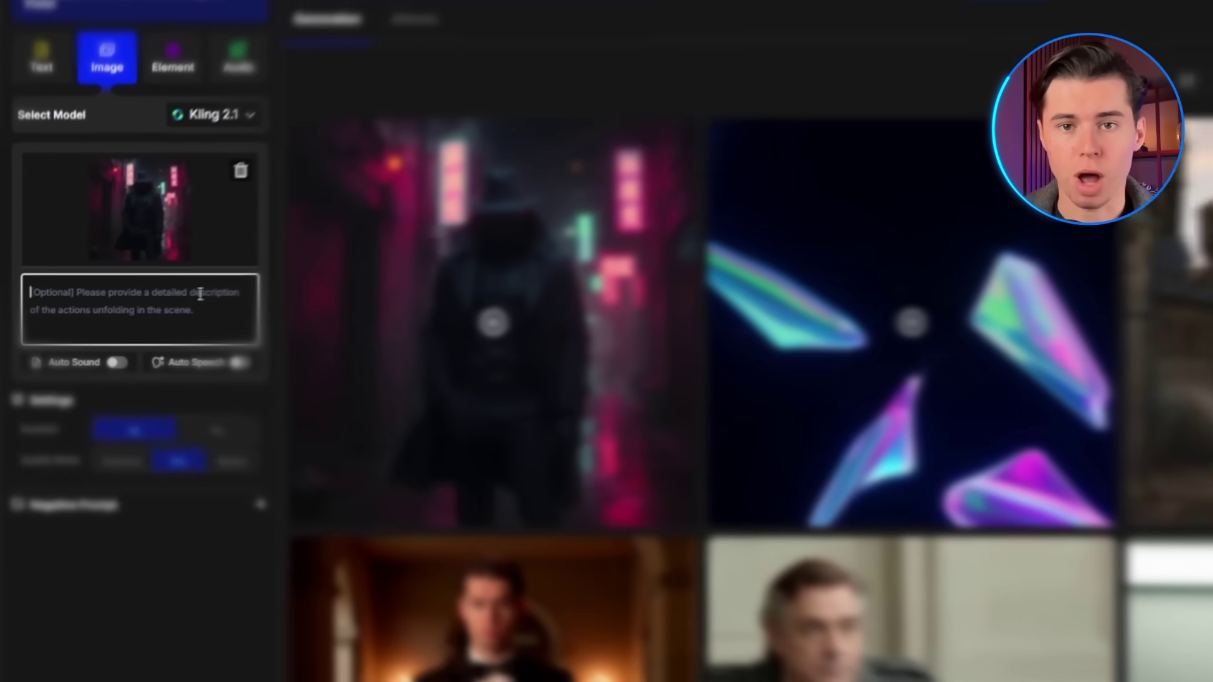
pyautogui.write('Camera slowly')
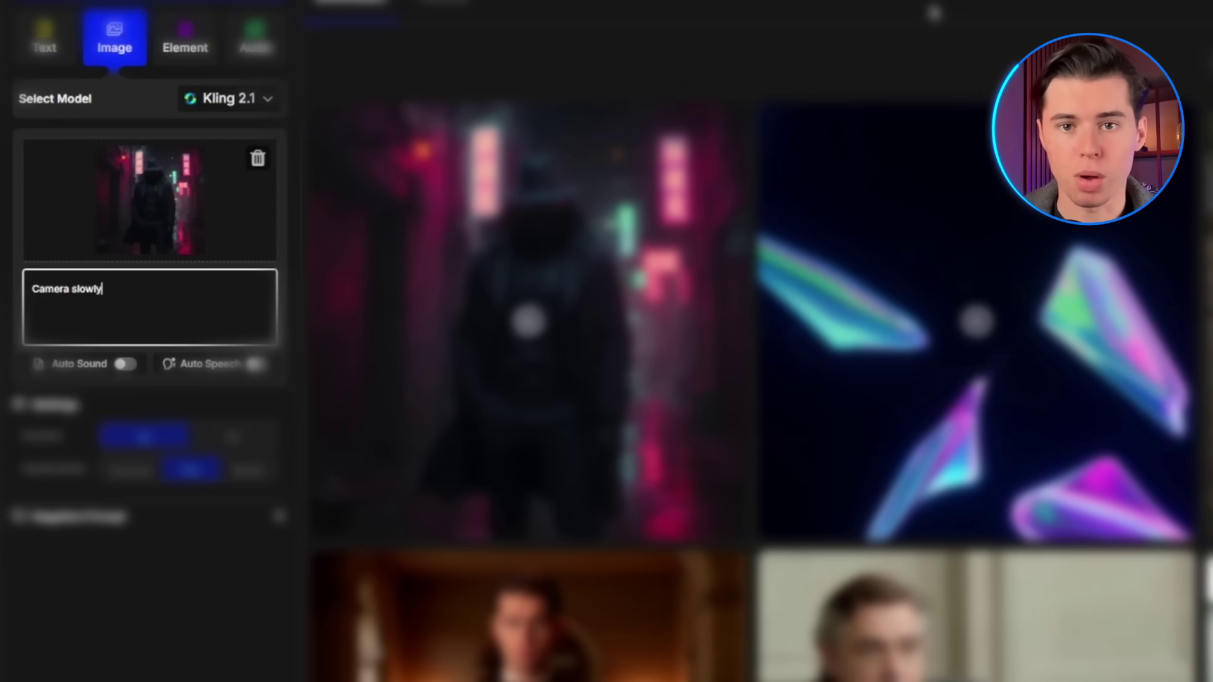
pyautogui.write(' moves backward away from a detective standing still. Neon signs flicker in the background. Steam rises fro')
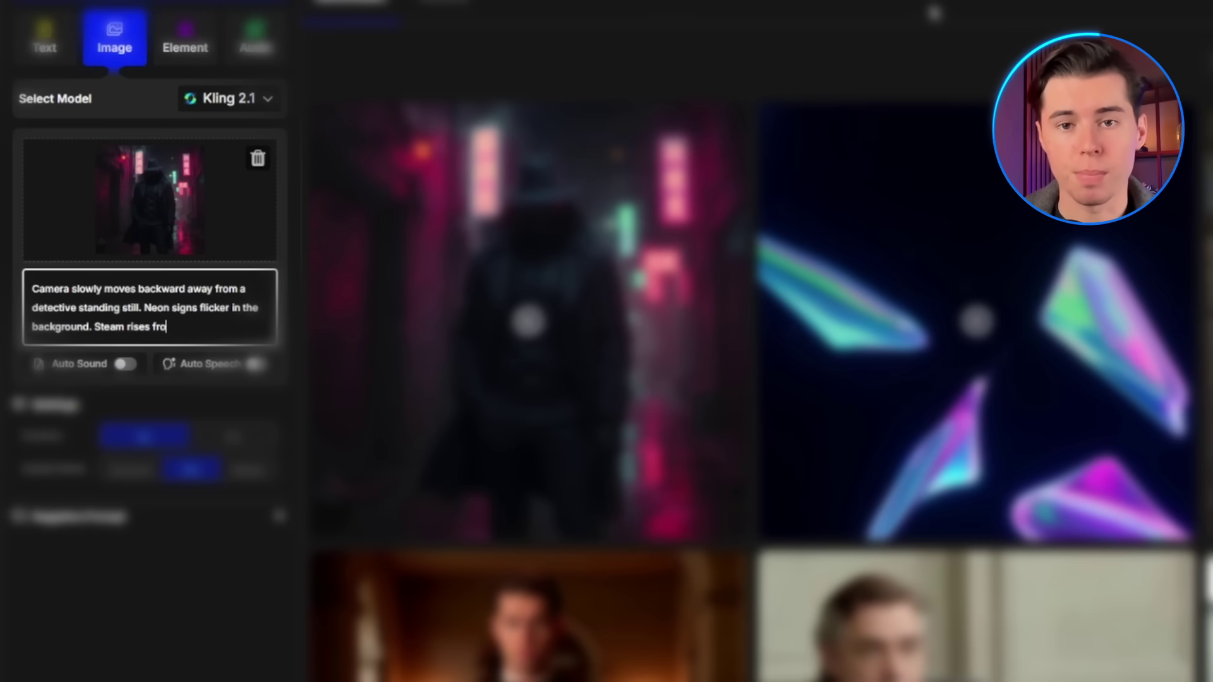
pyautogui.write('s. Holographic ads glitch an')
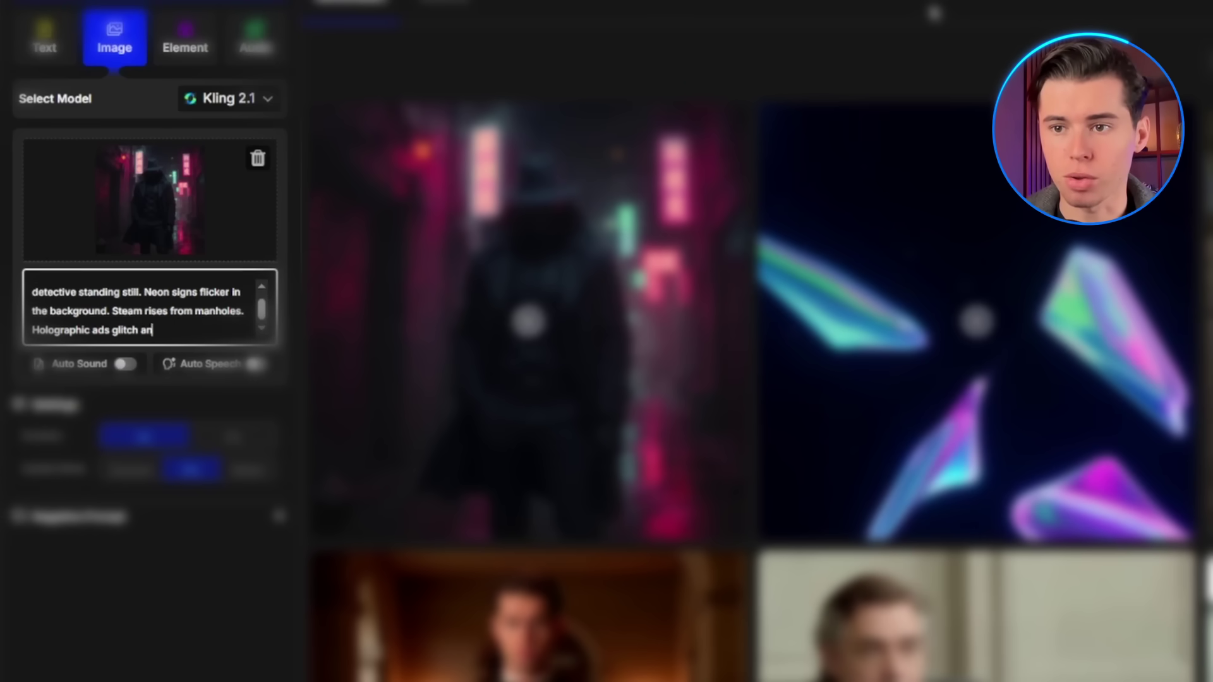
pyautogui.write('k city atmosphere.')
pyautogui.press('Return')
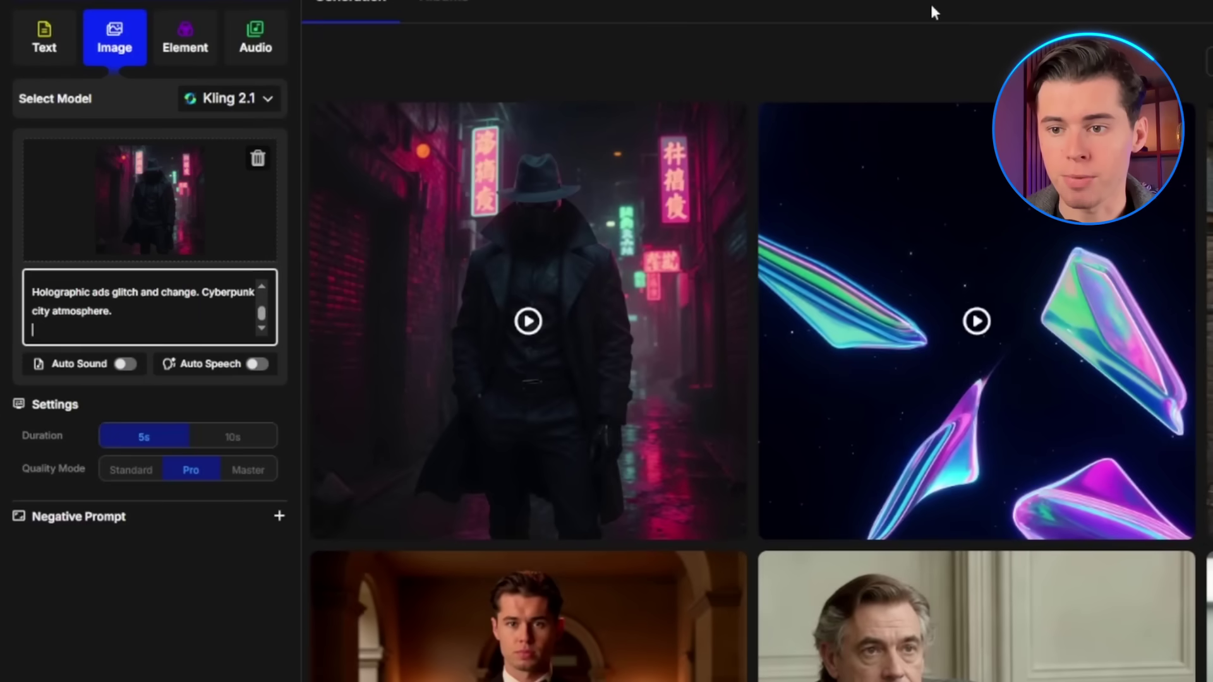
pyautogui.press('BackSpace')
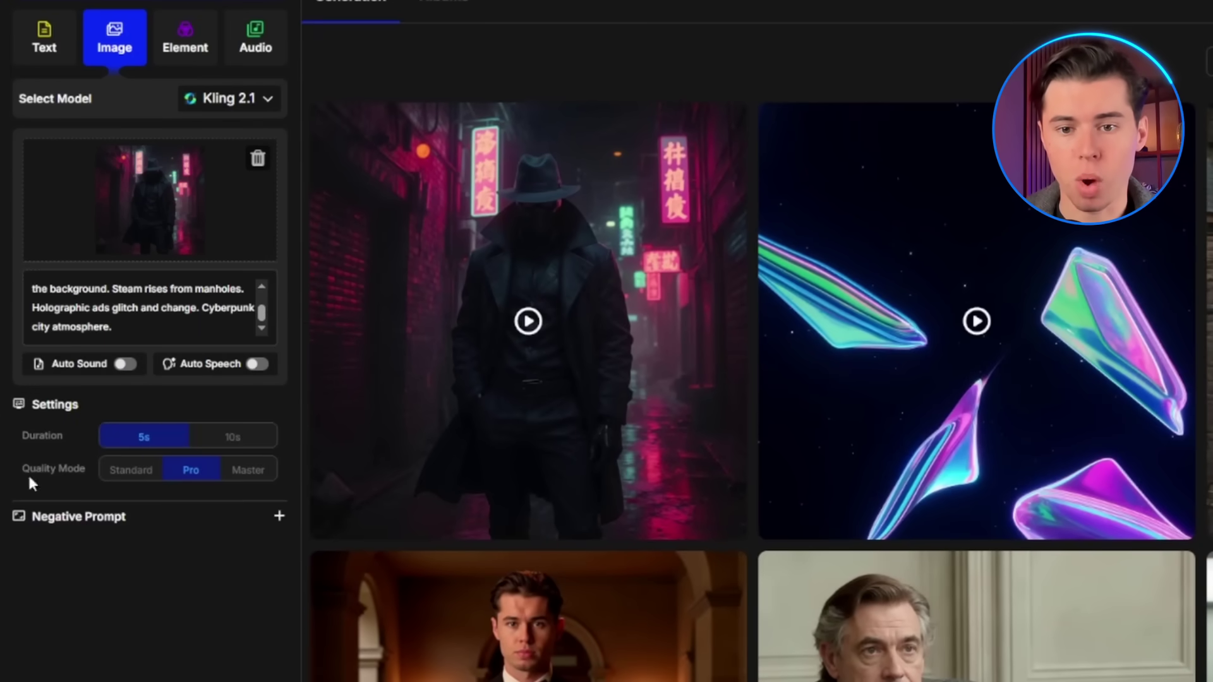
pyautogui.click(248, 470)
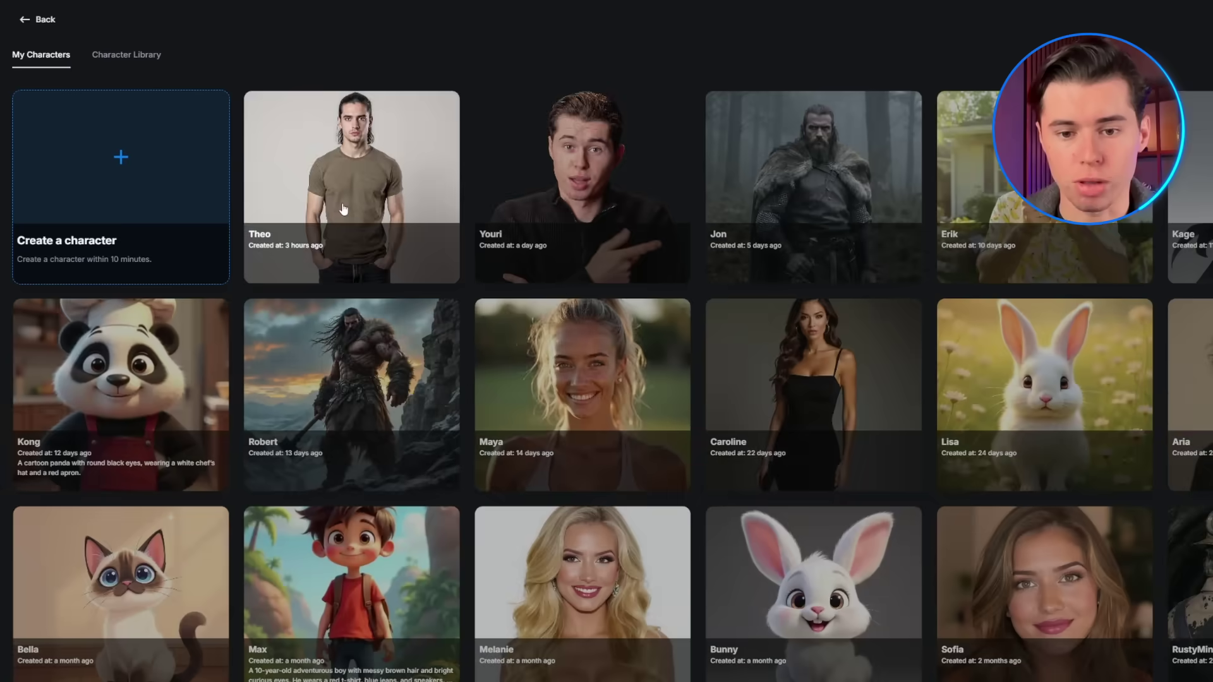
# Generate close-up professional headshots of Theo and use one as a video start frame
pyautogui.click(343, 209)
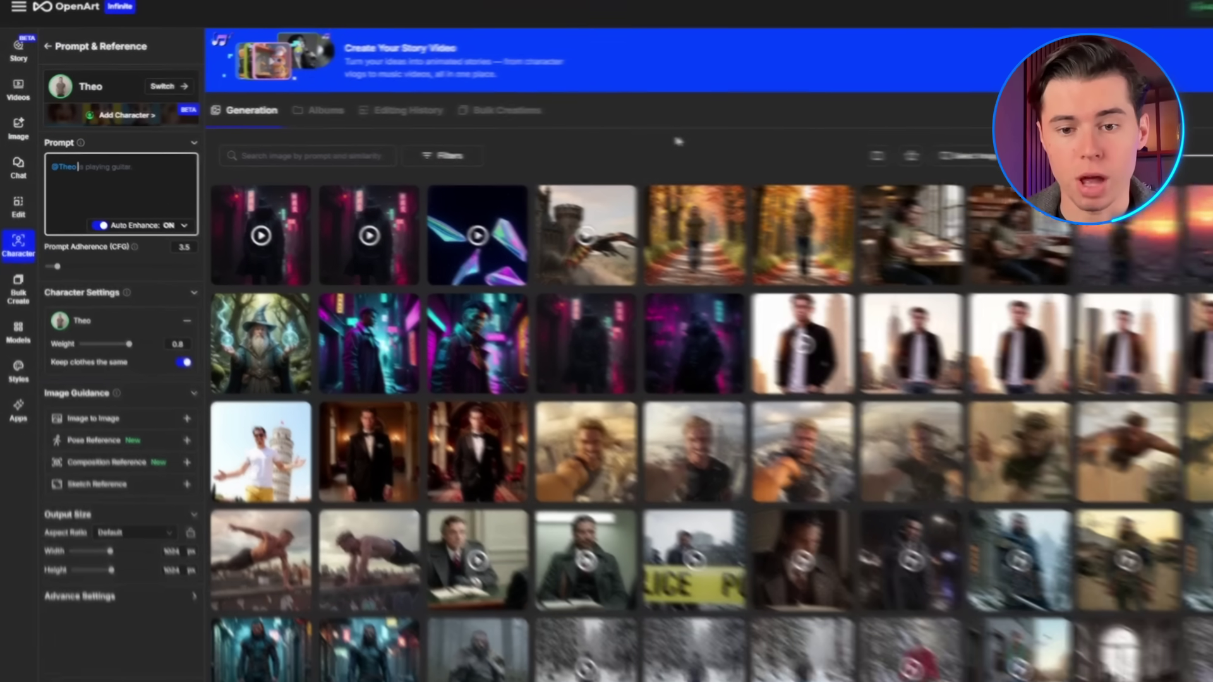
pyautogui.write('close-up portrait, looking directly a')
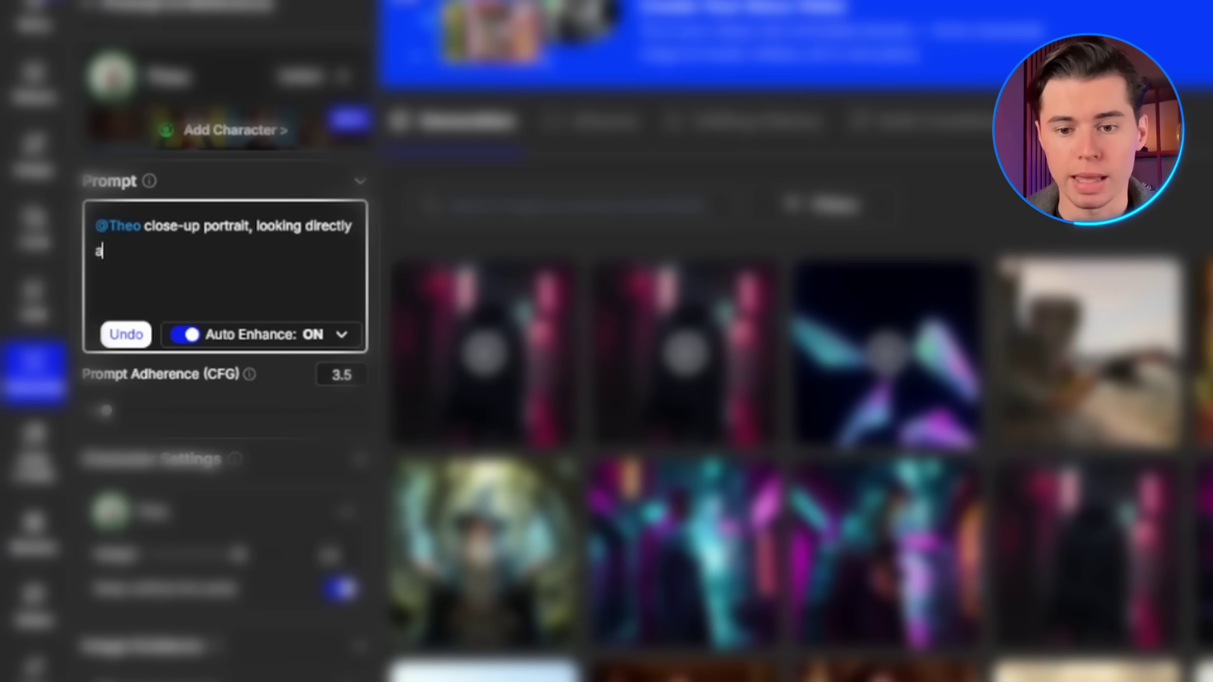
pyautogui.write('t camera, professional headshot, good lighti')
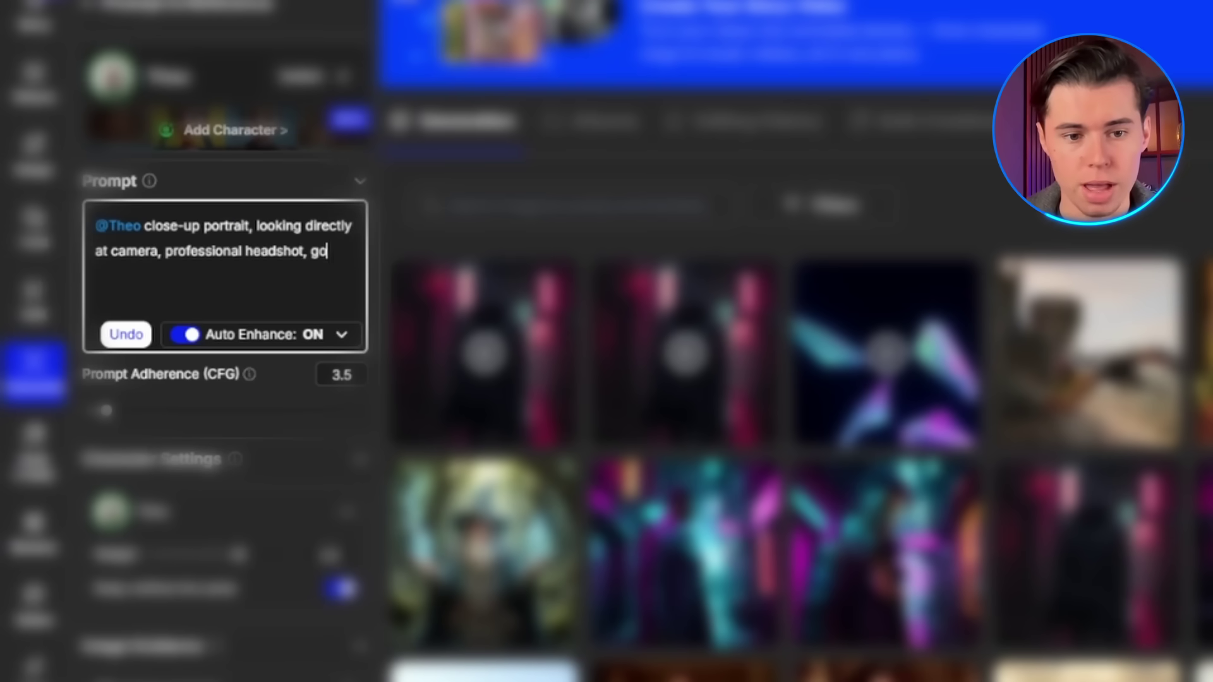
pyautogui.write('ng, detailed facial features.')
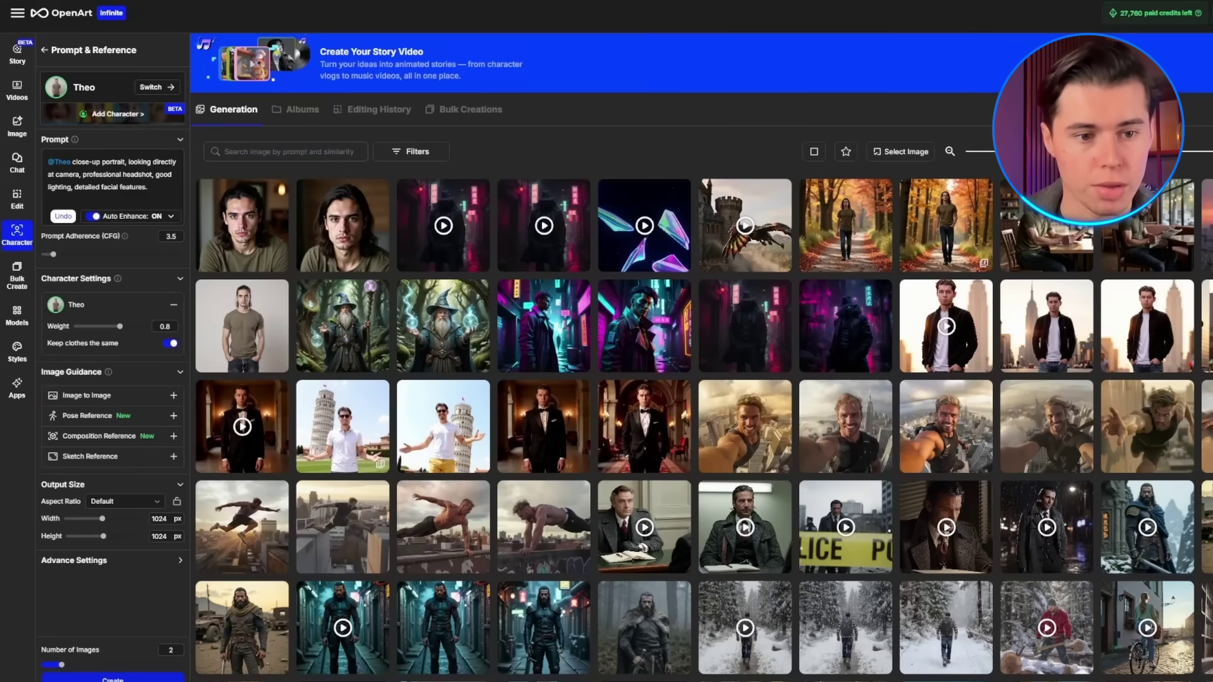
pyautogui.click(363, 236)
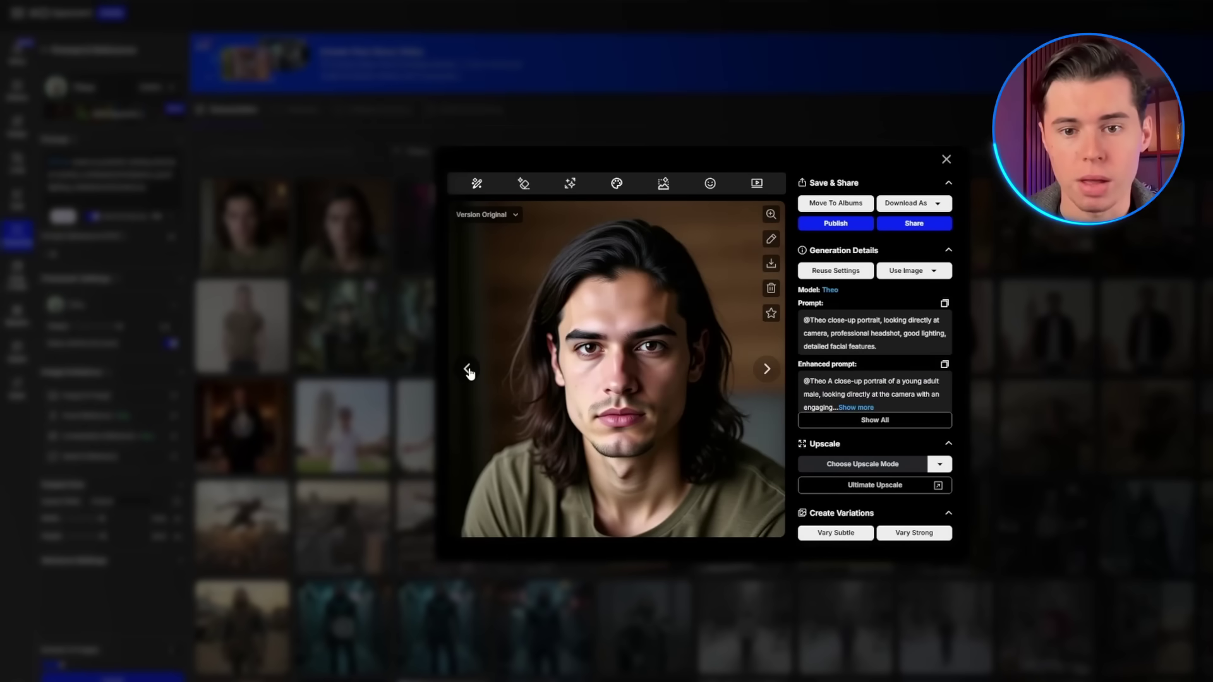
pyautogui.click(469, 370)
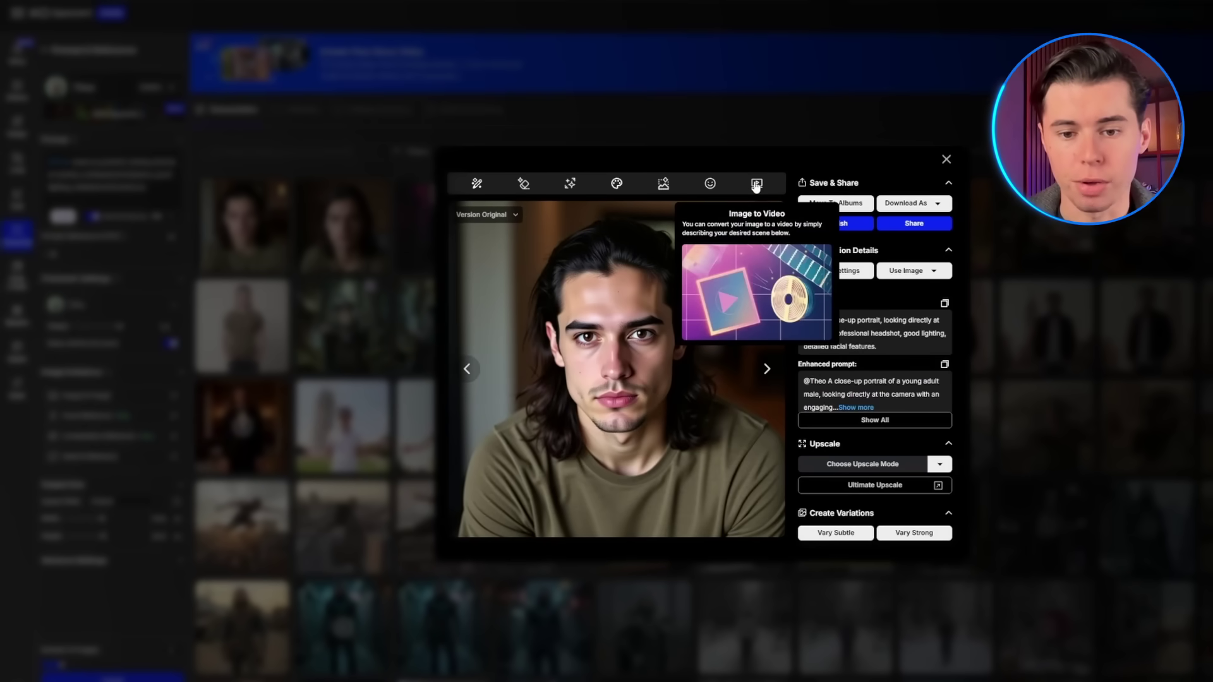
pyautogui.click(756, 184)
pyautogui.click(170, 179)
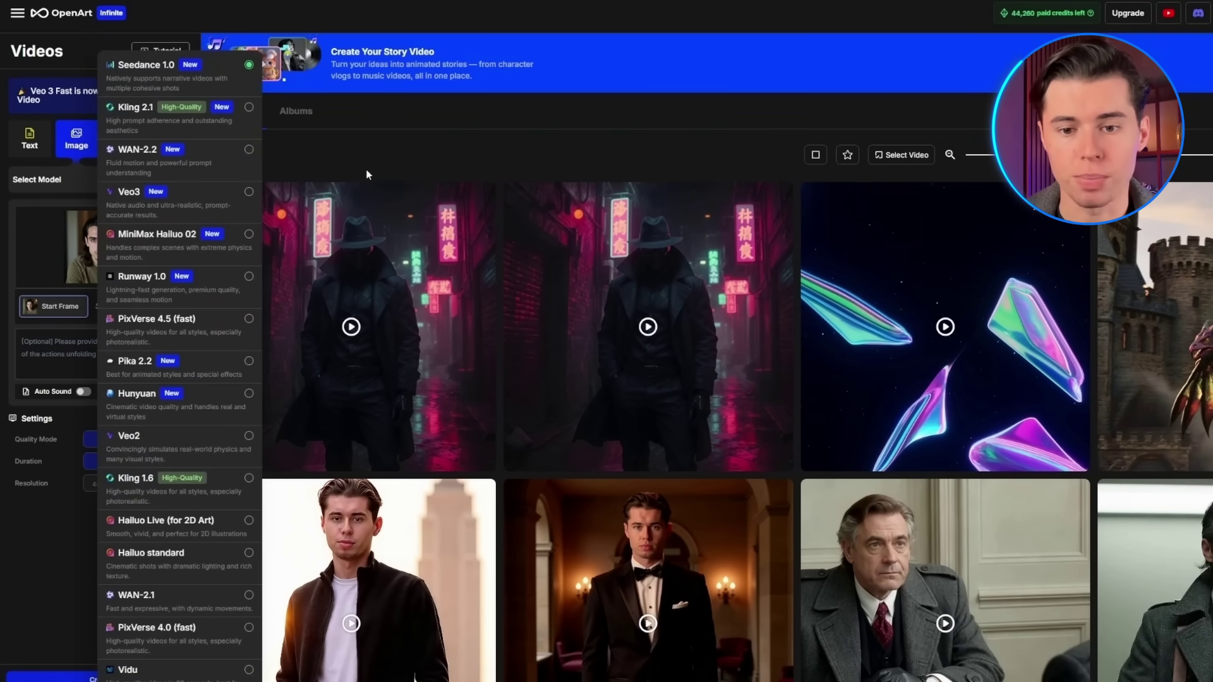
# Use Veo3 at 1080p with Theo saying 'Make sure to like and subscribe.'
pyautogui.click(249, 192)
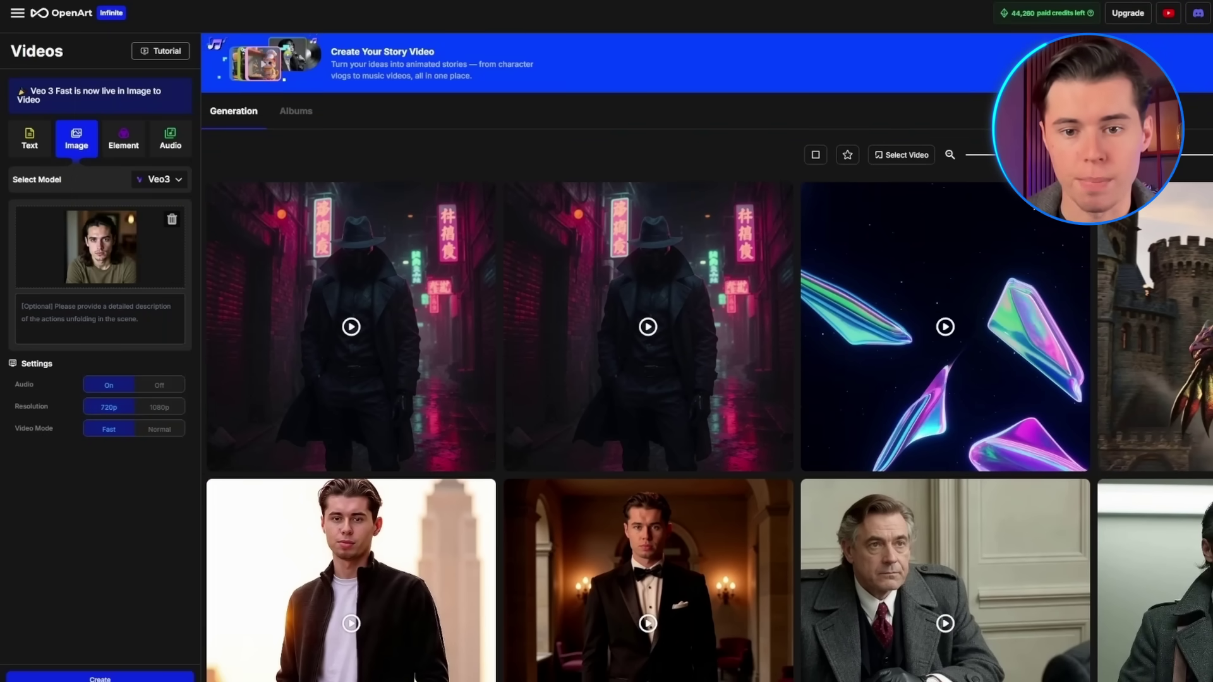
pyautogui.write("Say 'Make sure to")
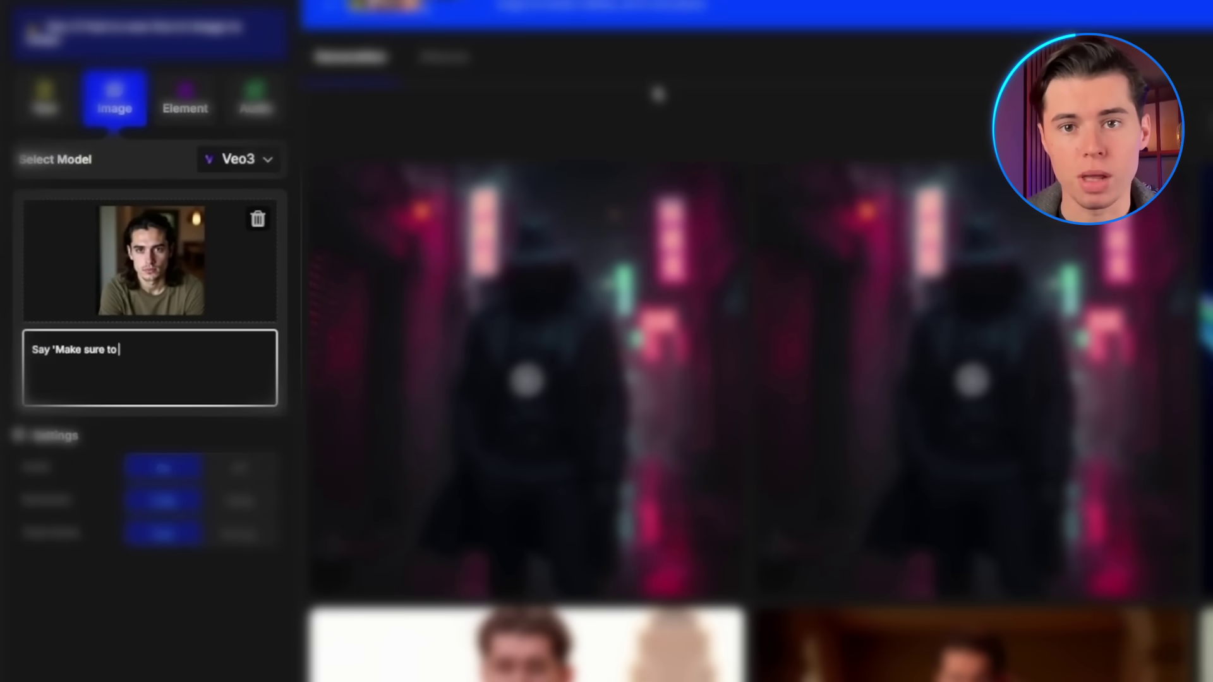
pyautogui.write(" like and subscribe.' Speak clearly, ")
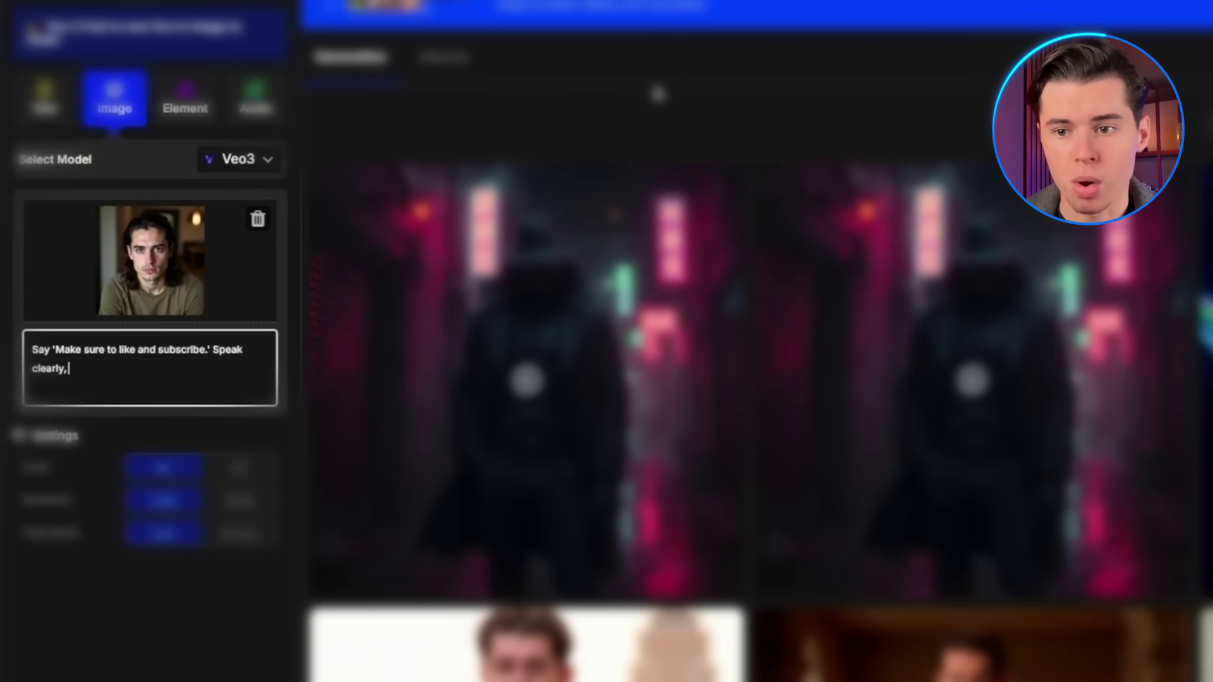
pyautogui.write('no accent.')
pyautogui.click(657, 94)
pyautogui.click(270, 503)
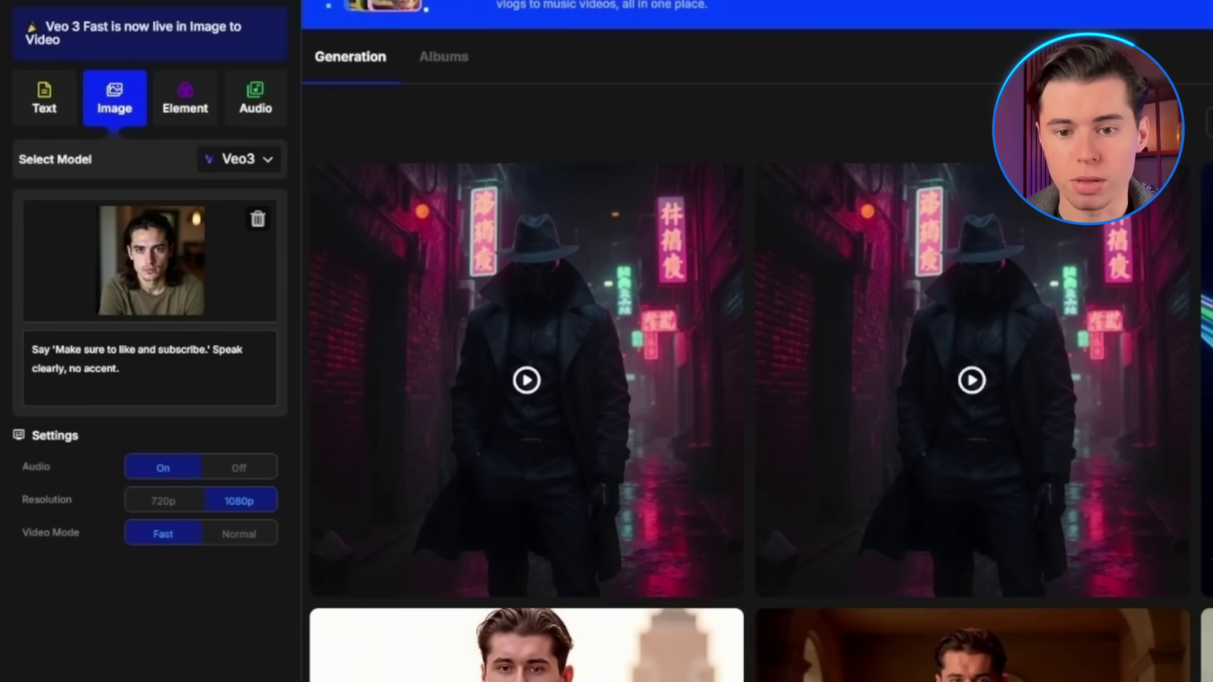